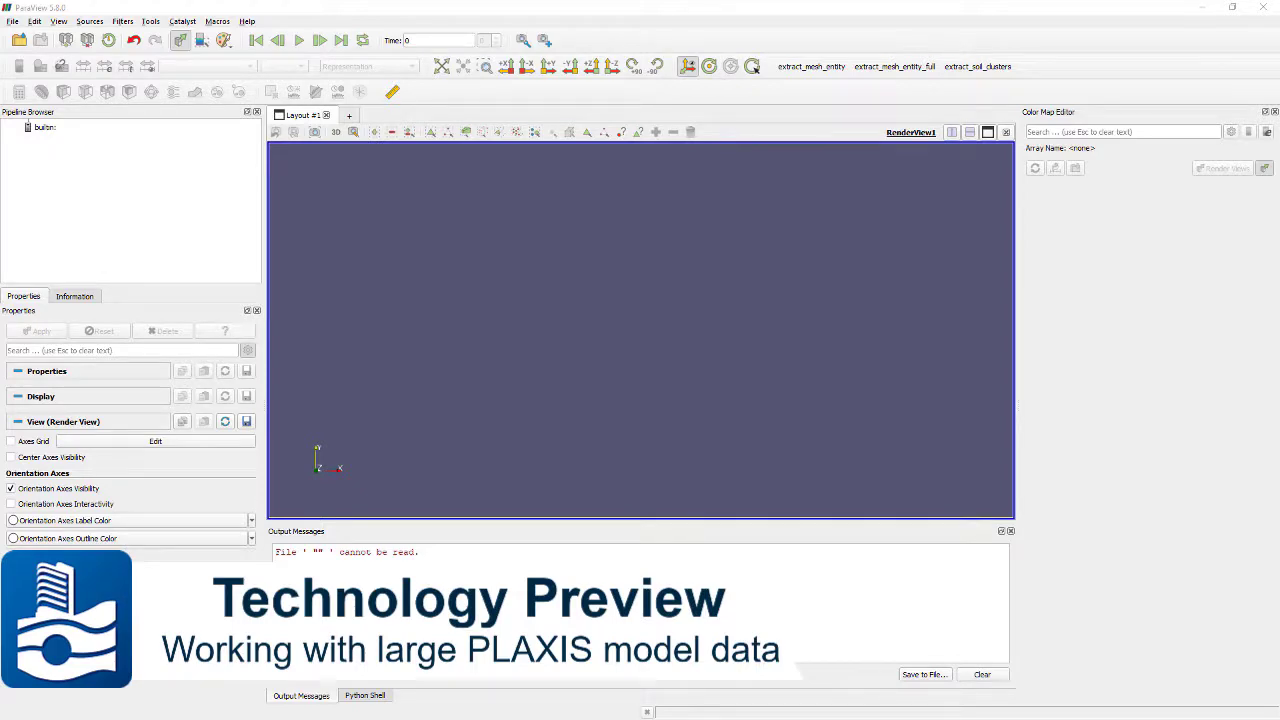
Open the file 1_3_0_Phase2_nodal.pvd and load its data into the render view
{"action": "left_click", "coordinate": [20, 42]}
{"action": "left_click", "coordinate": [512, 236]}
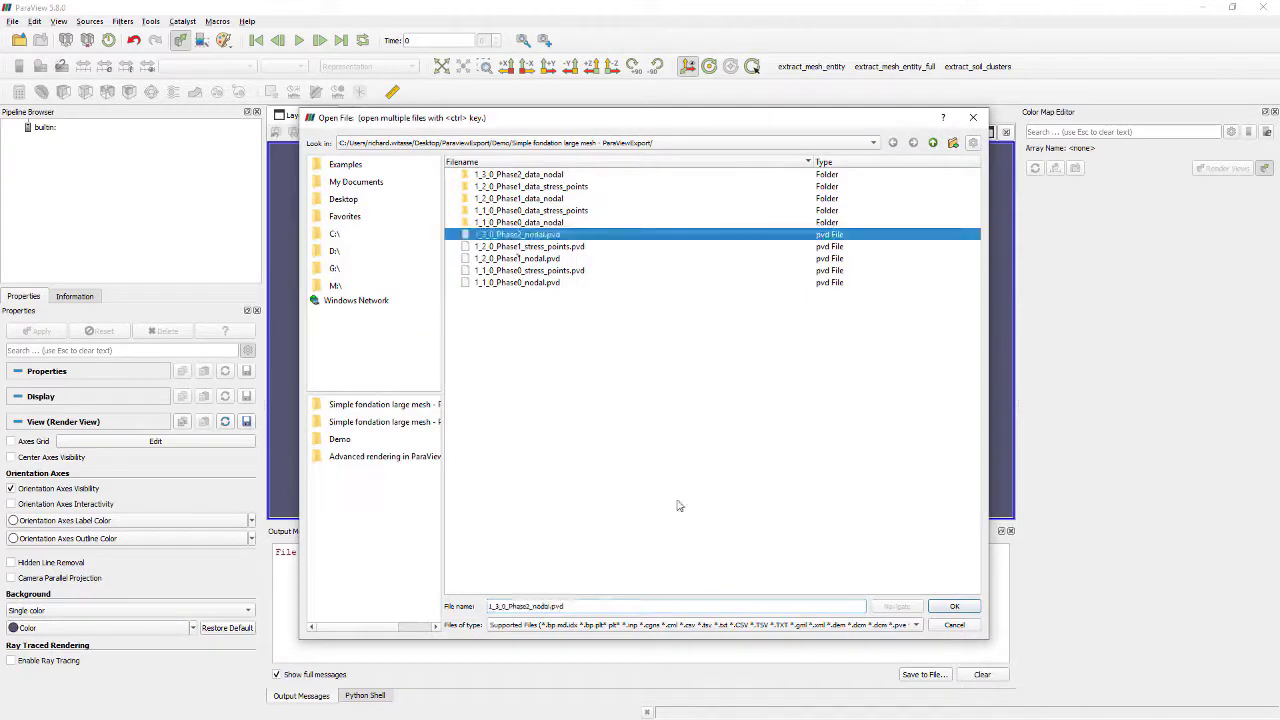
{"action": "left_click", "coordinate": [950, 607]}
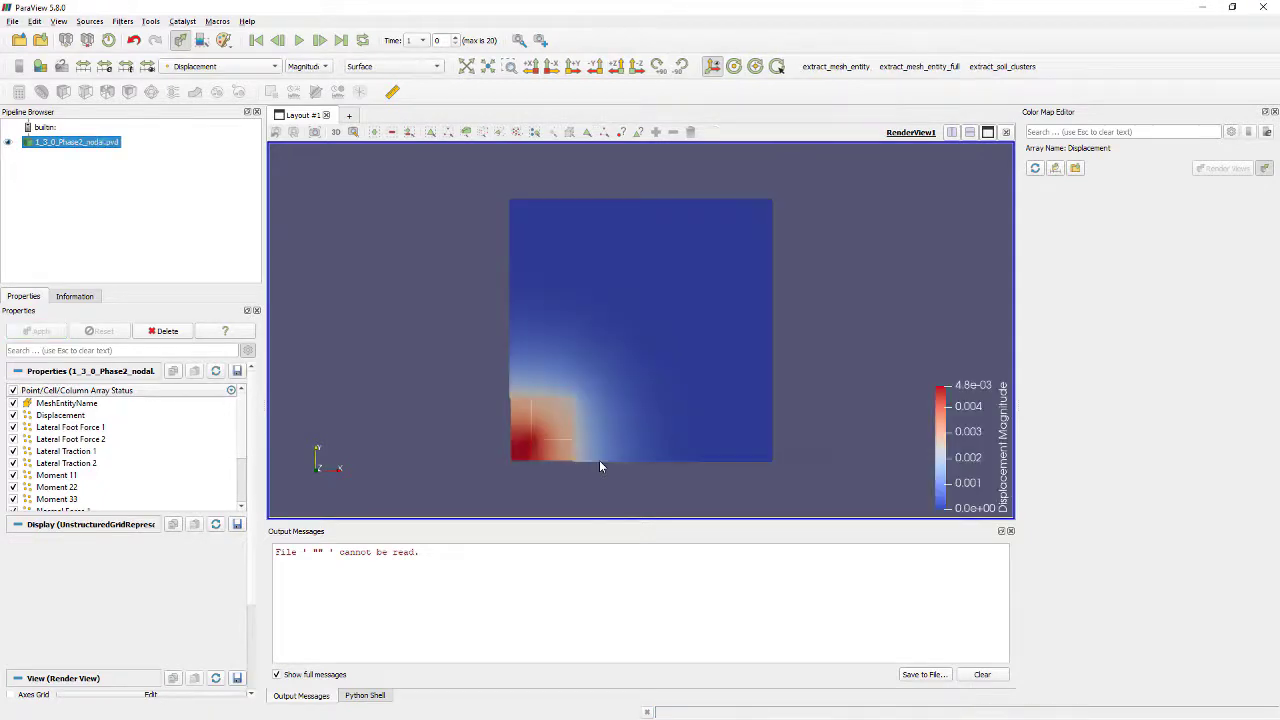
Set the dataset's representation to Surface With Edges
{"action": "left_click_drag", "start_coordinate": [628, 486], "coordinate": [633, 410]}
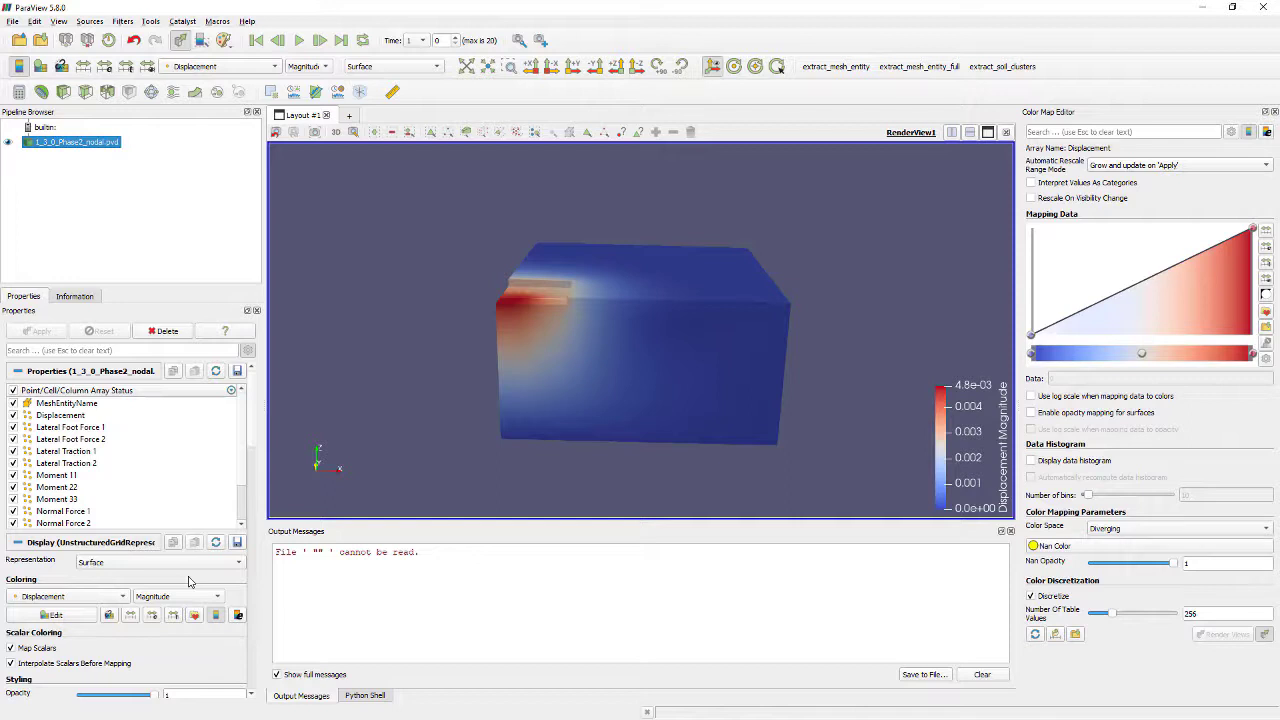
{"action": "left_click", "coordinate": [158, 562]}
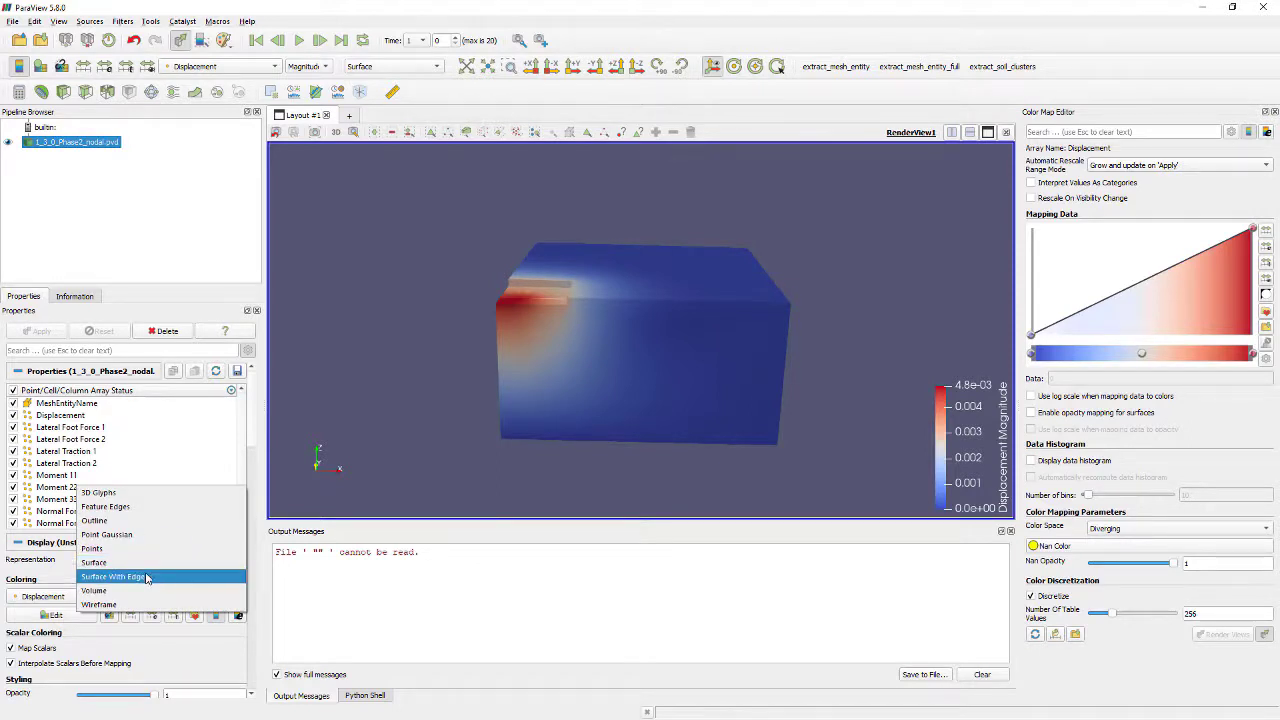
{"action": "left_click", "coordinate": [146, 577]}
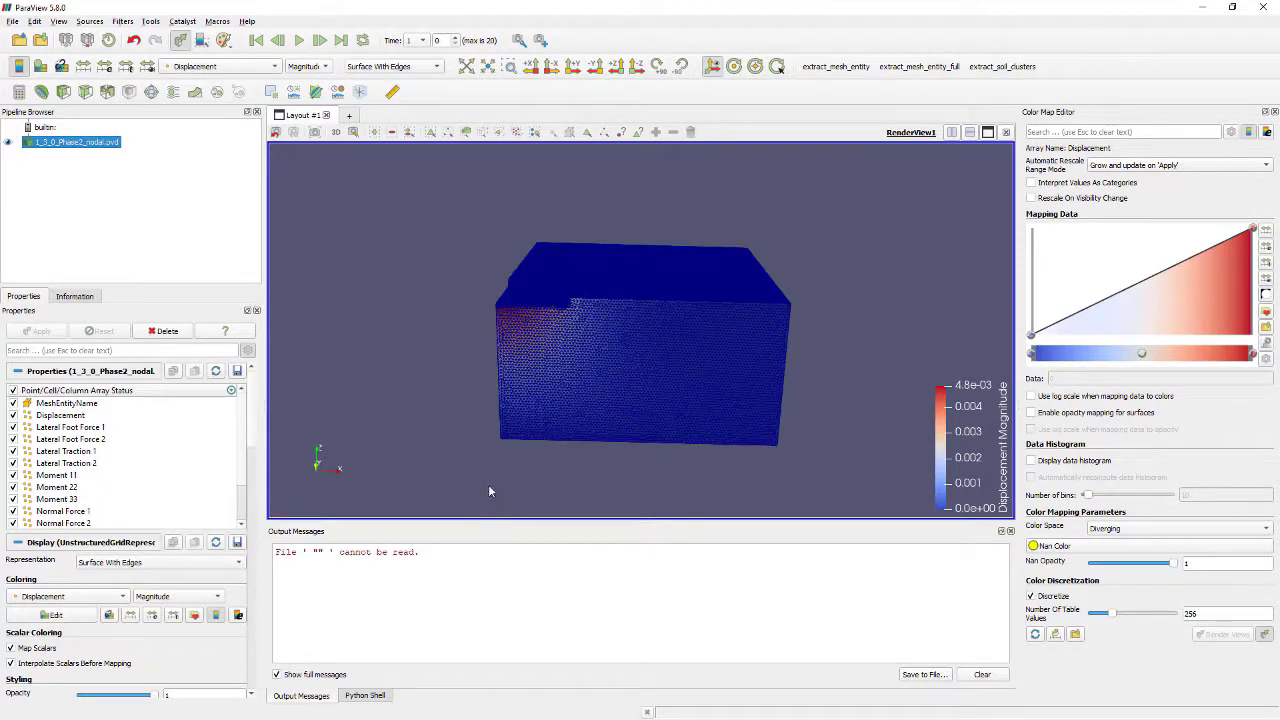
Examine the mesh density of the model's surface up close from several angles
{"action": "left_click_drag", "start_coordinate": [488, 484], "coordinate": [656, 307]}
{"action": "scroll", "coordinate": [656, 307], "scroll_direction": "up", "scroll_amount": 5}
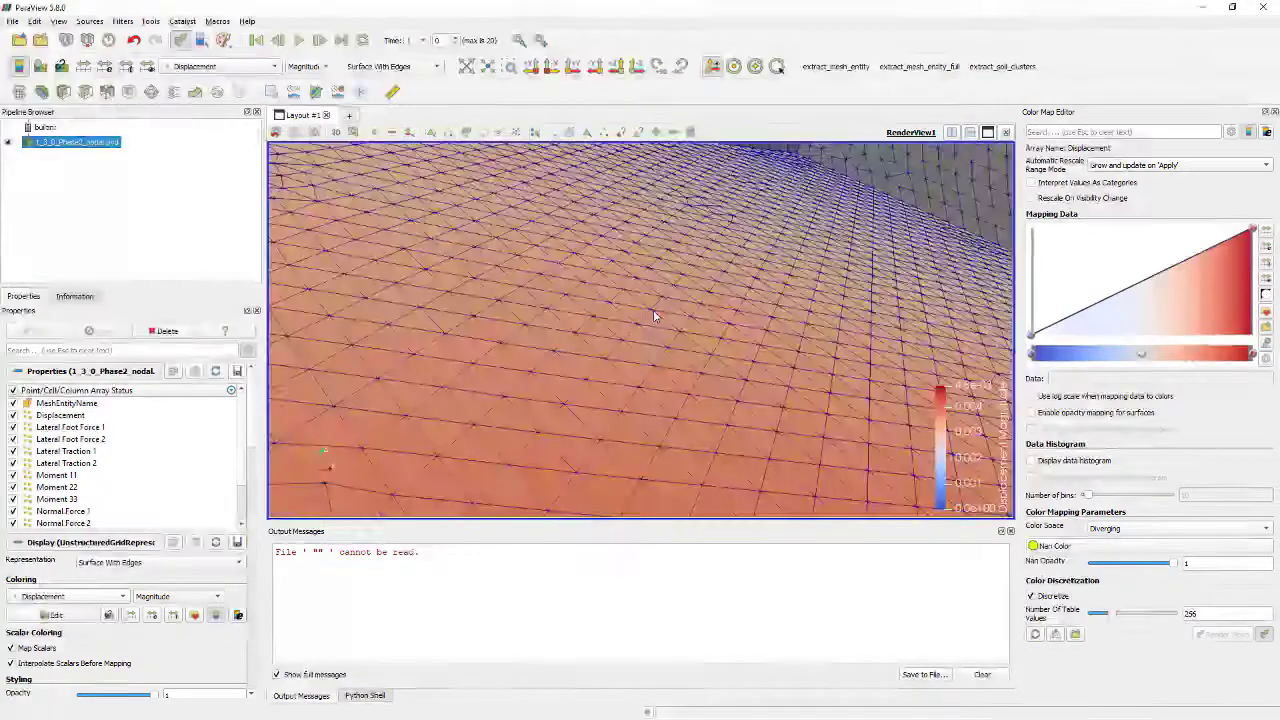
{"action": "scroll", "coordinate": [653, 310], "scroll_direction": "down", "scroll_amount": 4}
{"action": "scroll", "coordinate": [653, 310], "scroll_direction": "down", "scroll_amount": 3}
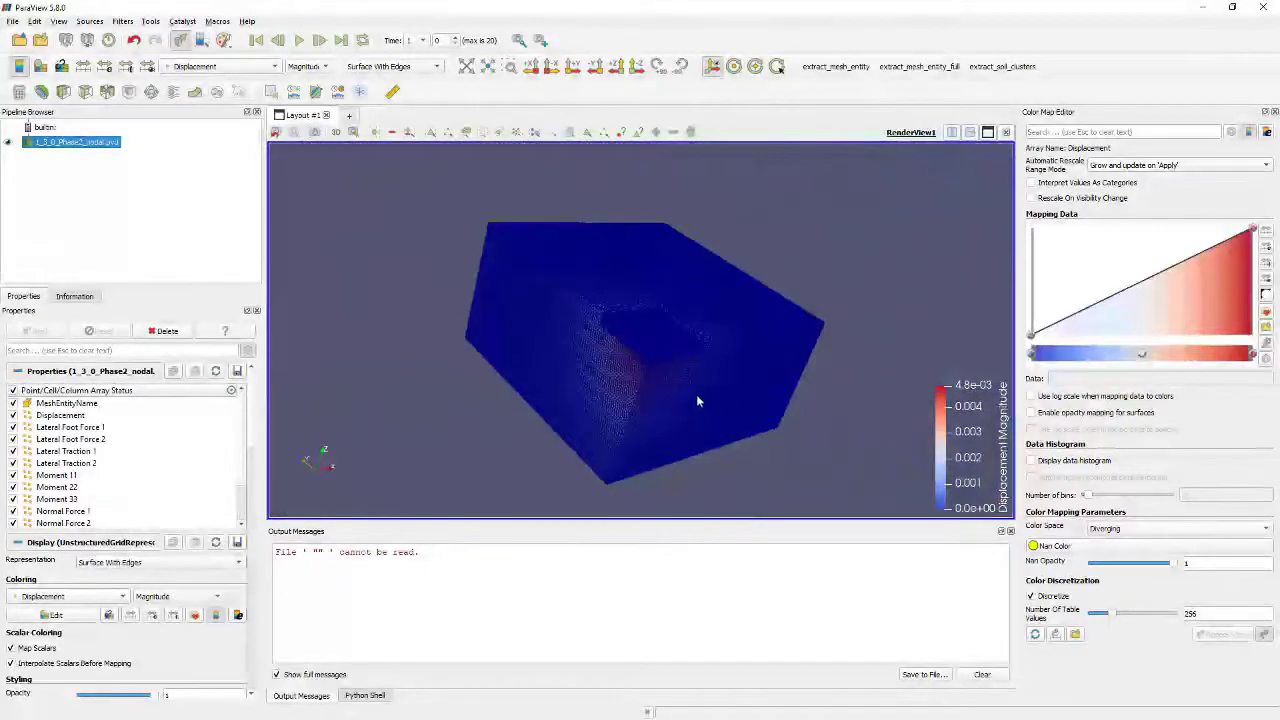
{"action": "left_click_drag", "start_coordinate": [700, 400], "coordinate": [586, 382]}
{"action": "scroll", "coordinate": [595, 384], "scroll_direction": "up", "scroll_amount": 5}
{"action": "scroll", "coordinate": [595, 384], "scroll_direction": "up", "scroll_amount": 4}
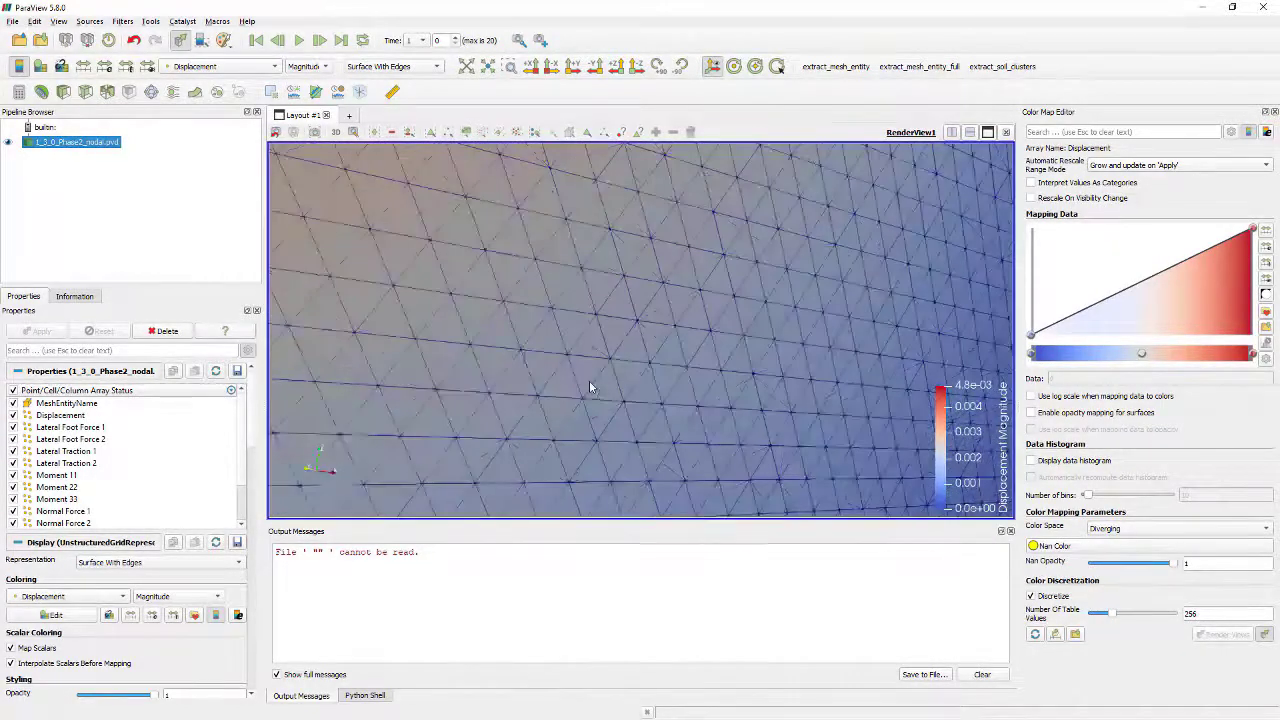
{"action": "scroll", "coordinate": [598, 385], "scroll_direction": "down", "scroll_amount": 8}
Query the nodal coordinates and displacements at several points in the recessed foundation area
{"action": "left_click_drag", "start_coordinate": [600, 385], "coordinate": [612, 408]}
{"action": "scroll", "coordinate": [611, 371], "scroll_direction": "up", "scroll_amount": 4}
{"action": "scroll", "coordinate": [600, 380], "scroll_direction": "up", "scroll_amount": 5}
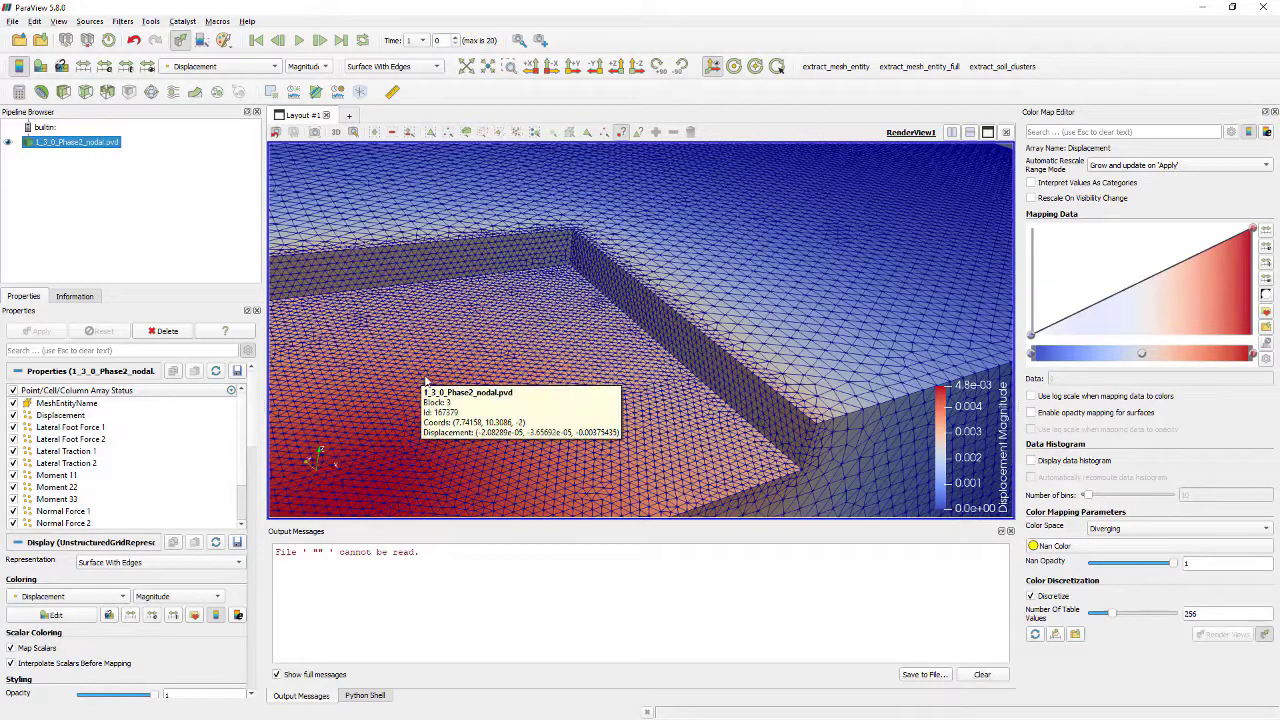
{"action": "mouse_move", "coordinate": [562, 378]}
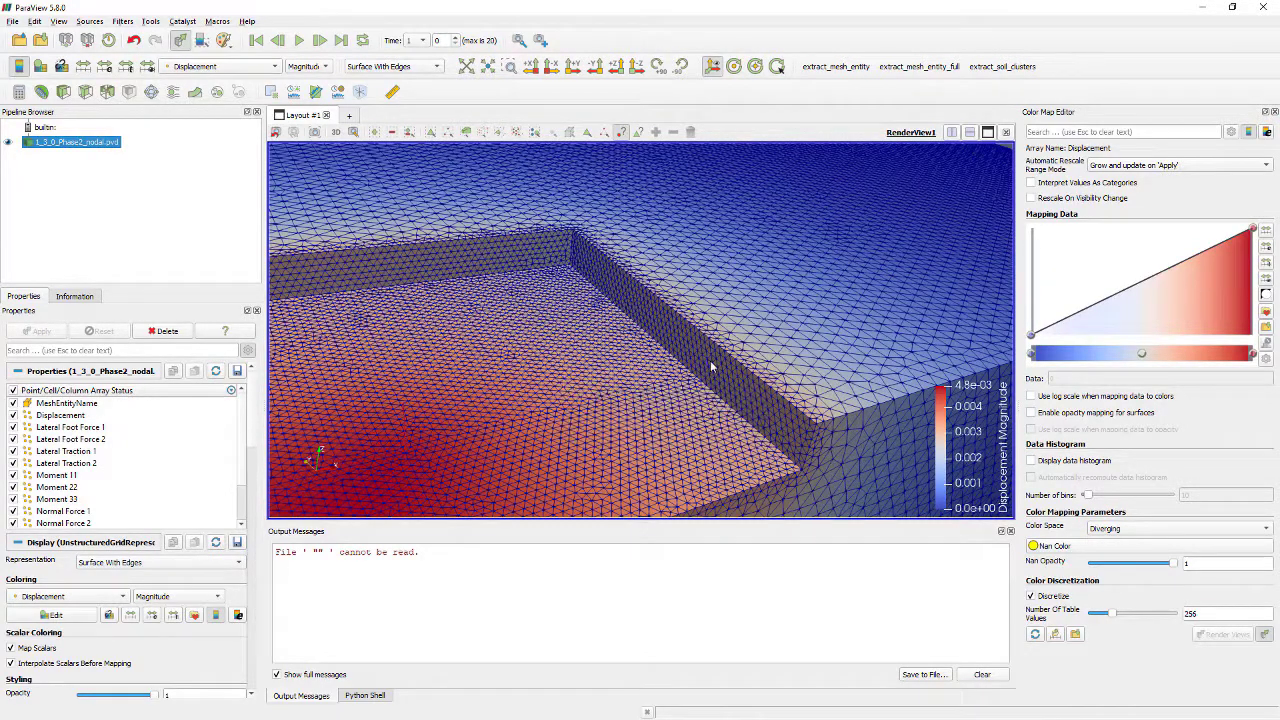
{"action": "mouse_move", "coordinate": [710, 367]}
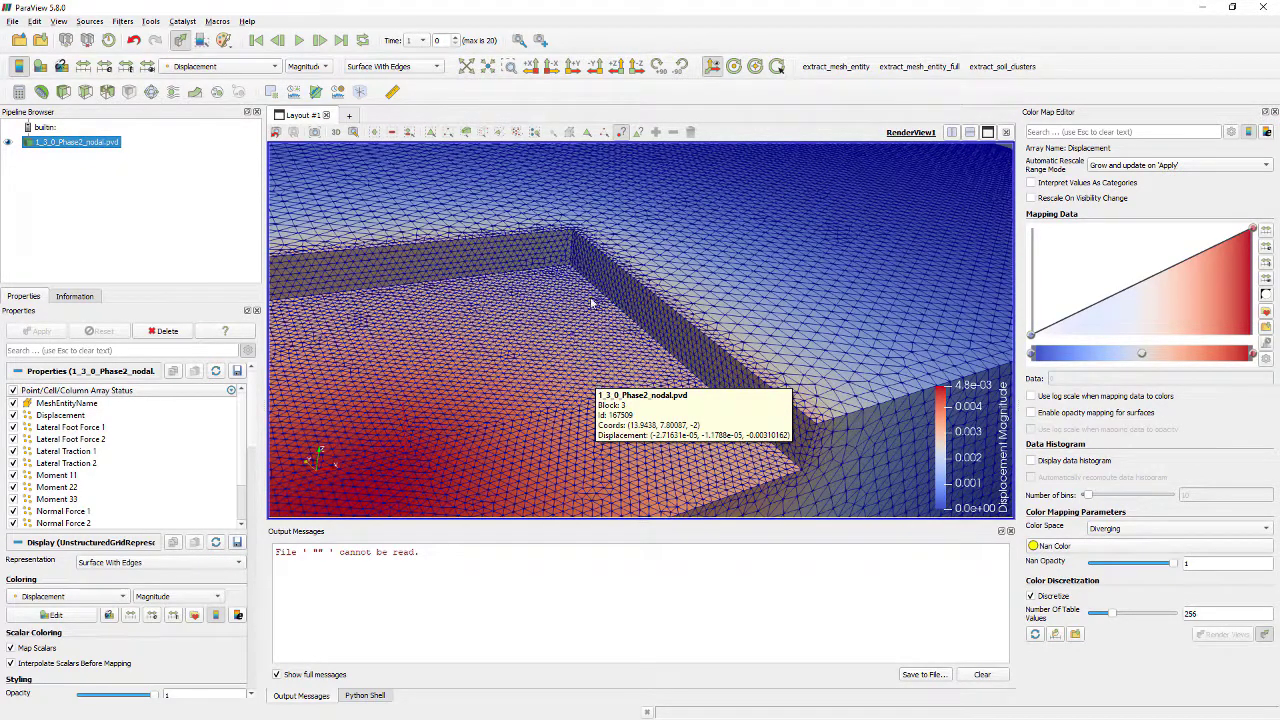
Split the layout side by side, add a SpreadSheet View, and look at the dataset's Cell Data before returning to Point Data
{"action": "left_click", "coordinate": [953, 133]}
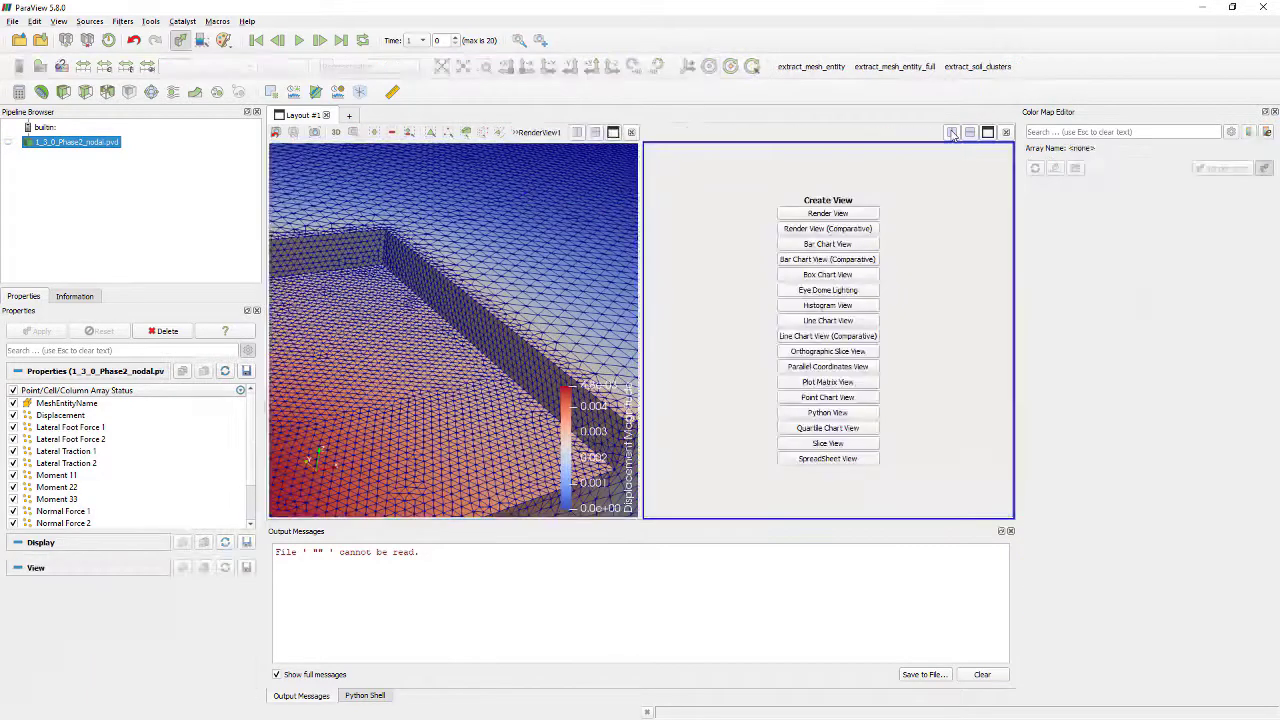
{"action": "left_click", "coordinate": [824, 459]}
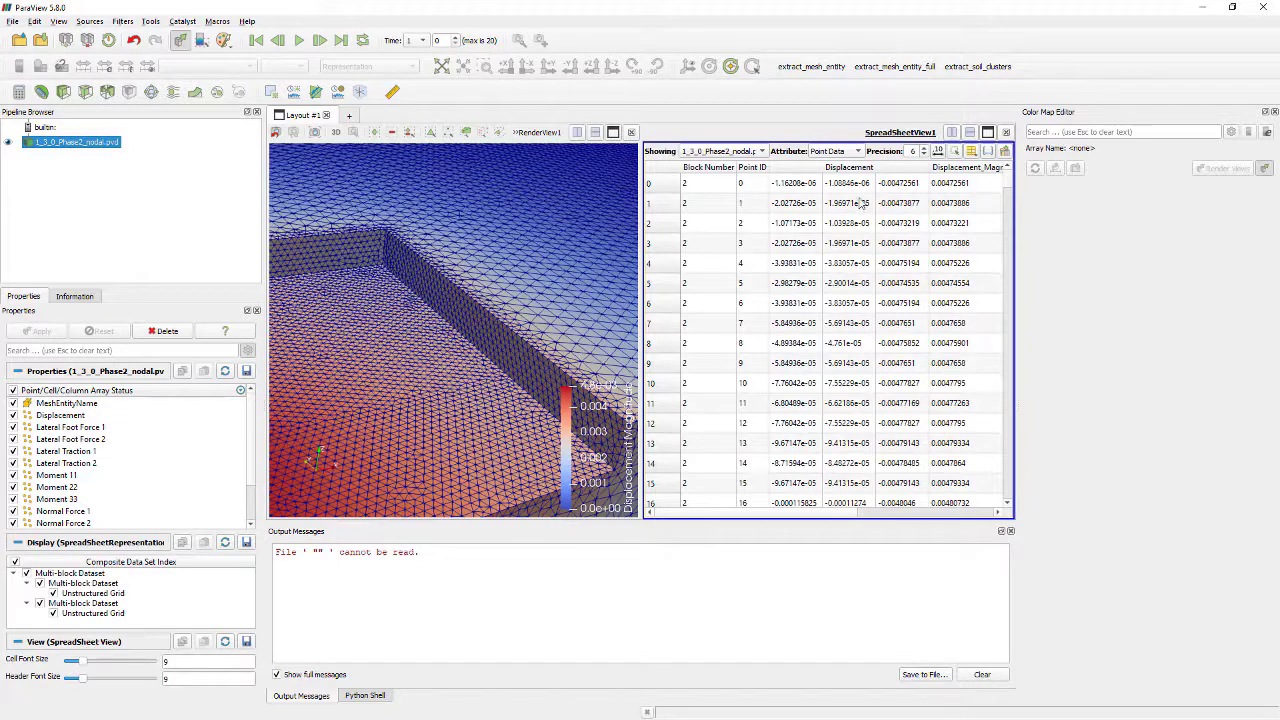
{"action": "left_click", "coordinate": [848, 151]}
{"action": "left_click", "coordinate": [845, 165]}
{"action": "left_click", "coordinate": [843, 152]}
{"action": "left_click", "coordinate": [831, 137]}
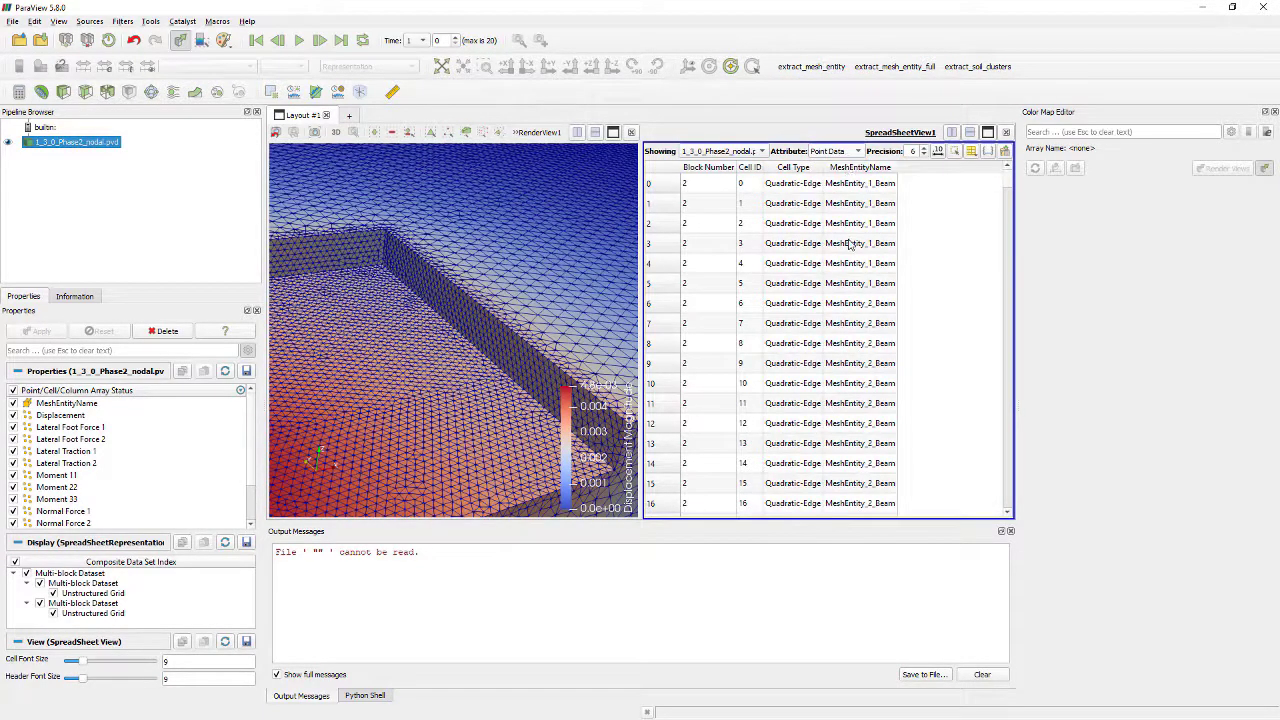
Look through the point data rows far down the spreadsheet, then close the spreadsheet view
{"action": "left_click_drag", "start_coordinate": [1007, 184], "coordinate": [1010, 384]}
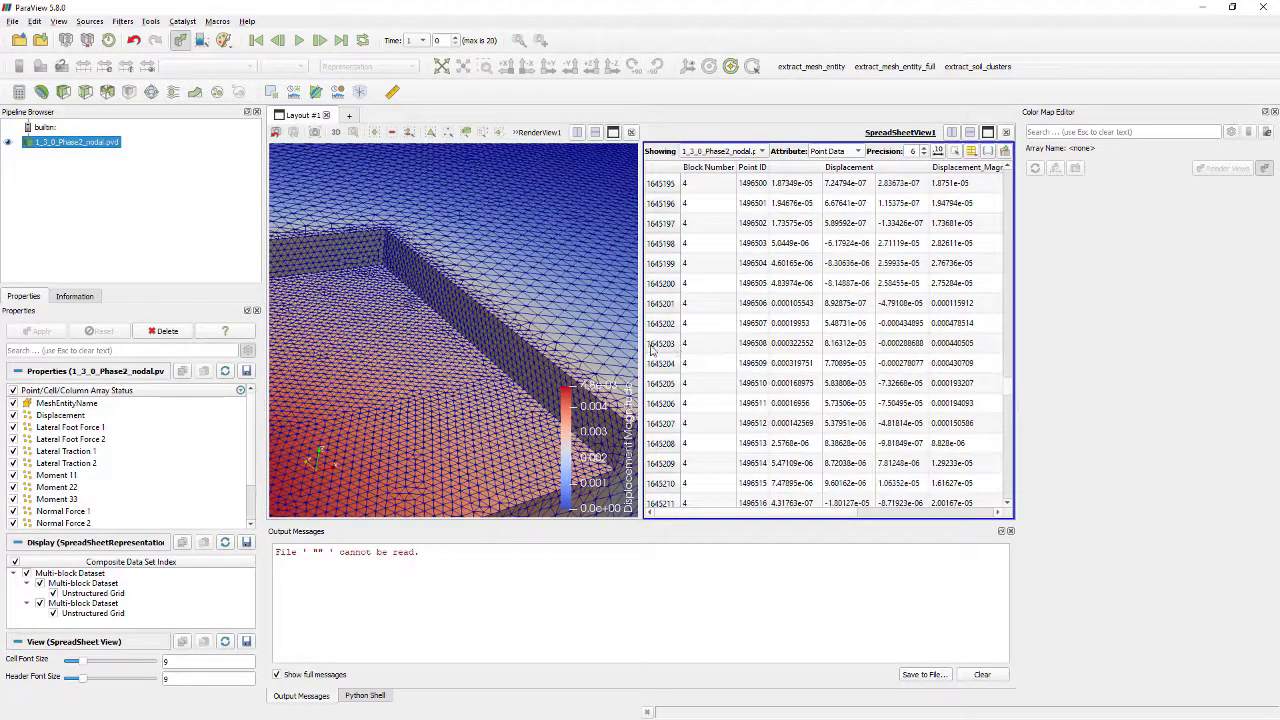
{"action": "left_click_drag", "start_coordinate": [1014, 387], "coordinate": [1014, 457]}
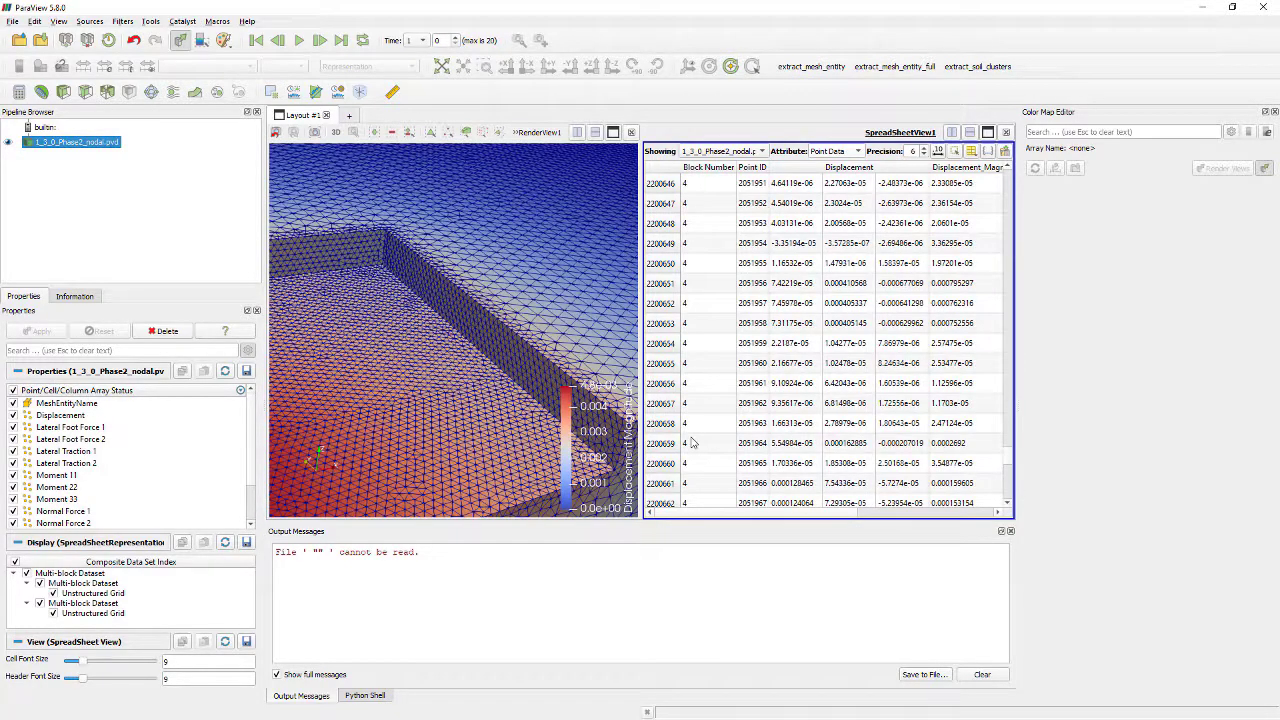
{"action": "left_click", "coordinate": [1006, 132]}
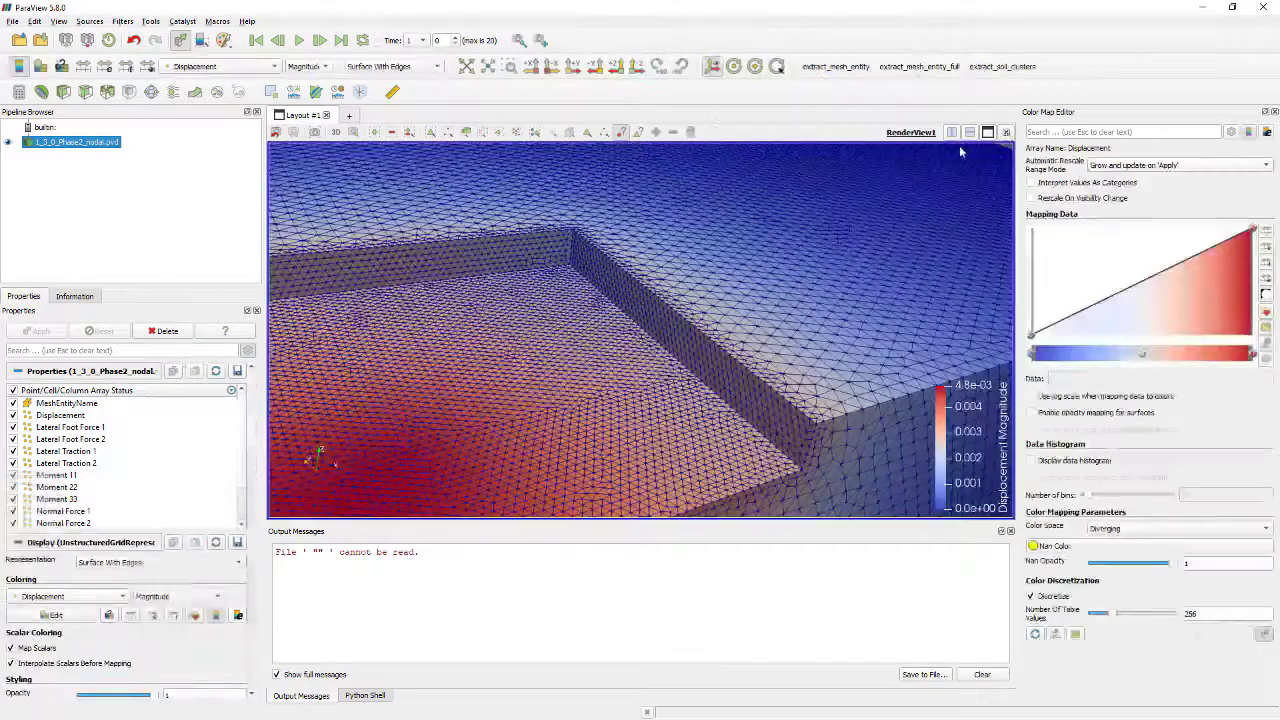
Set the dataset's representation back to Surface
{"action": "scroll", "coordinate": [713, 341], "scroll_direction": "up", "scroll_amount": 3}
{"action": "scroll", "coordinate": [708, 370], "scroll_direction": "down", "scroll_amount": 3}
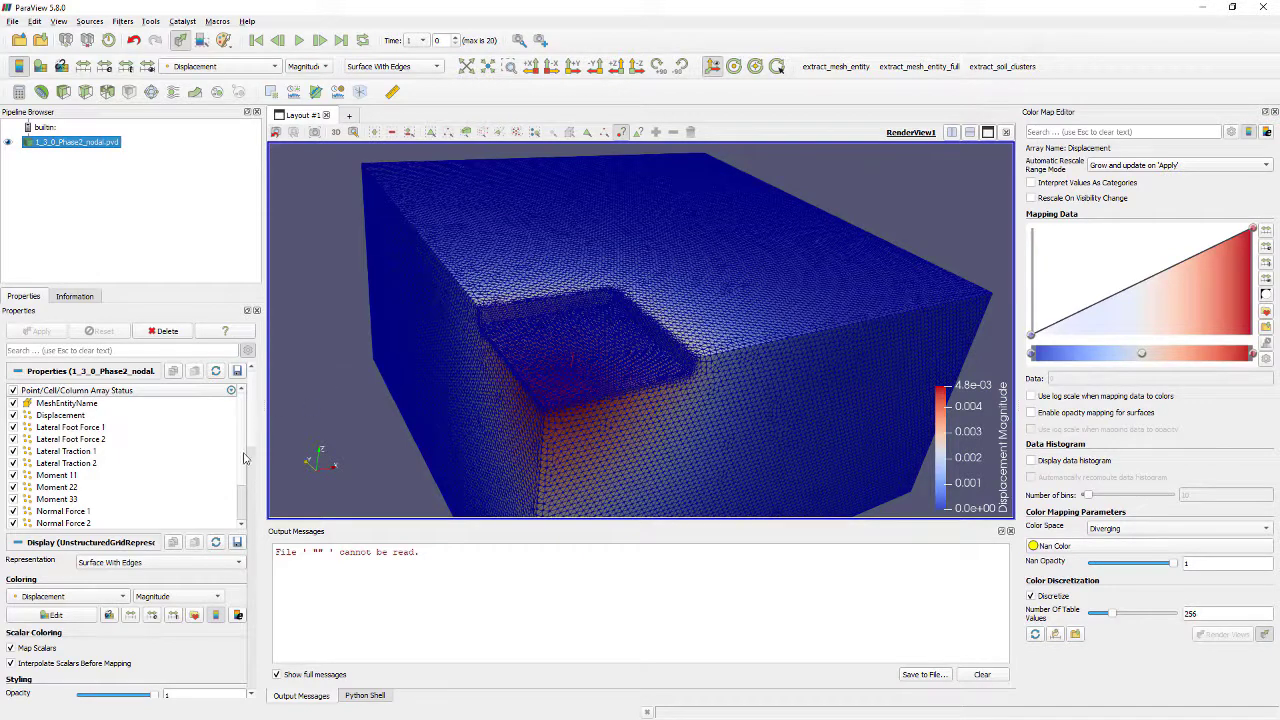
{"action": "left_click", "coordinate": [150, 563]}
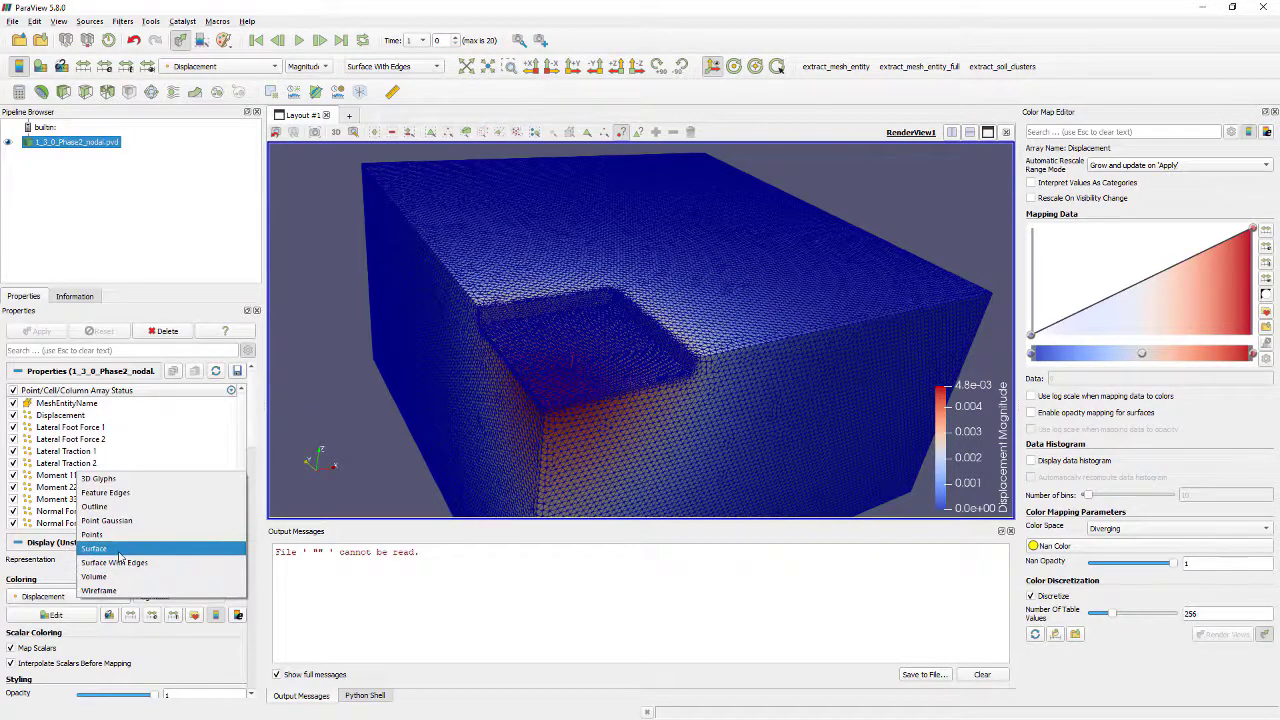
{"action": "left_click", "coordinate": [120, 556]}
{"action": "scroll", "coordinate": [673, 427], "scroll_direction": "down", "scroll_amount": 5}
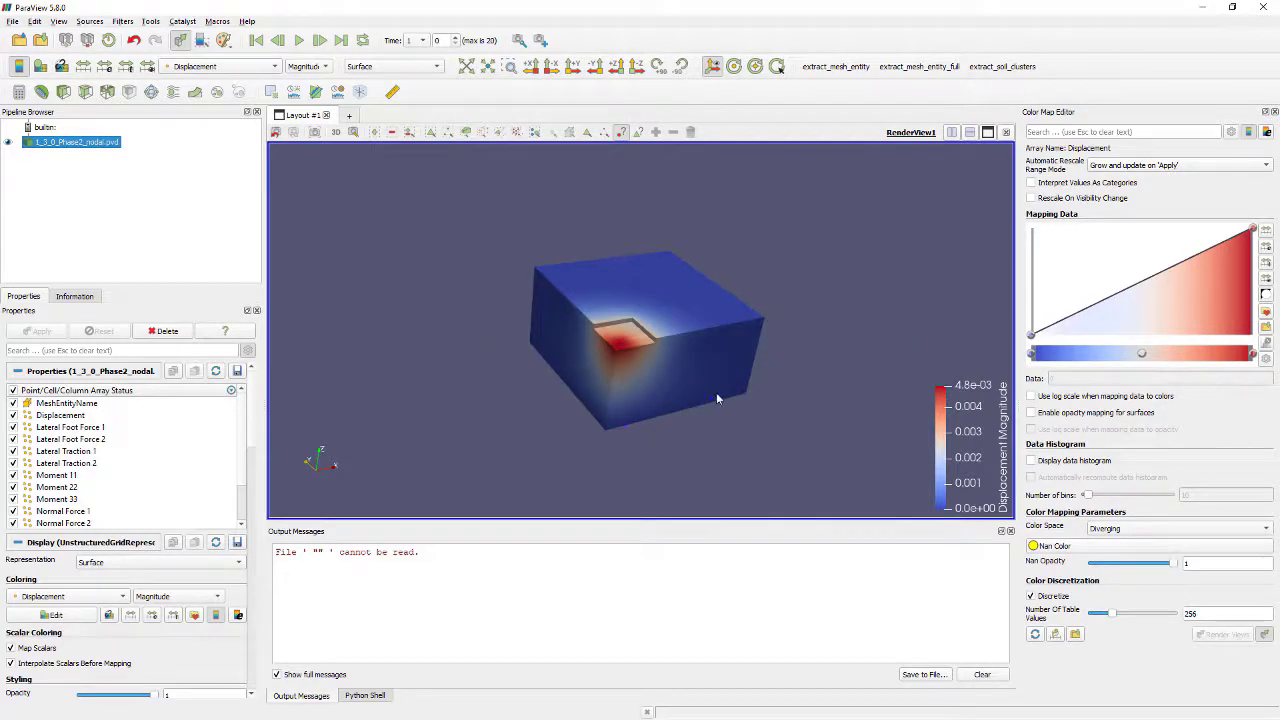
Slice the dataset with a plane normal to X and move the plane to about X = 15.6
{"action": "scroll", "coordinate": [716, 395], "scroll_direction": "up", "scroll_amount": 4}
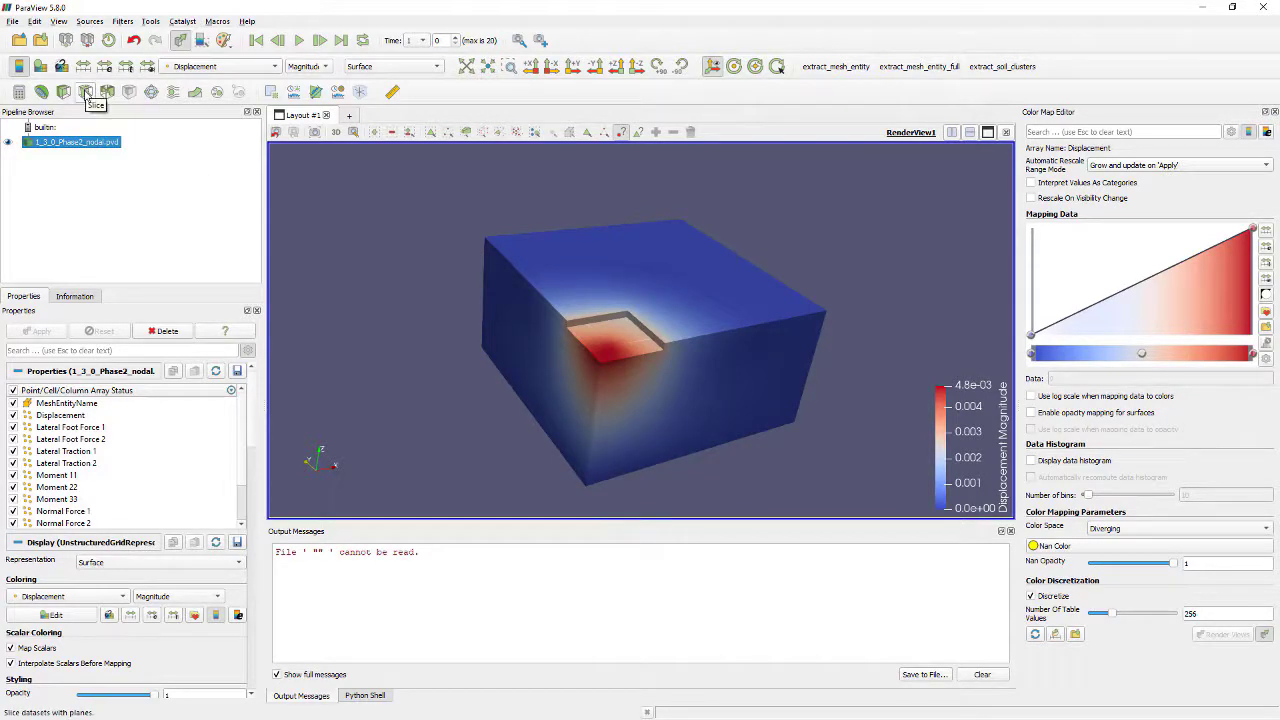
{"action": "left_click", "coordinate": [86, 92]}
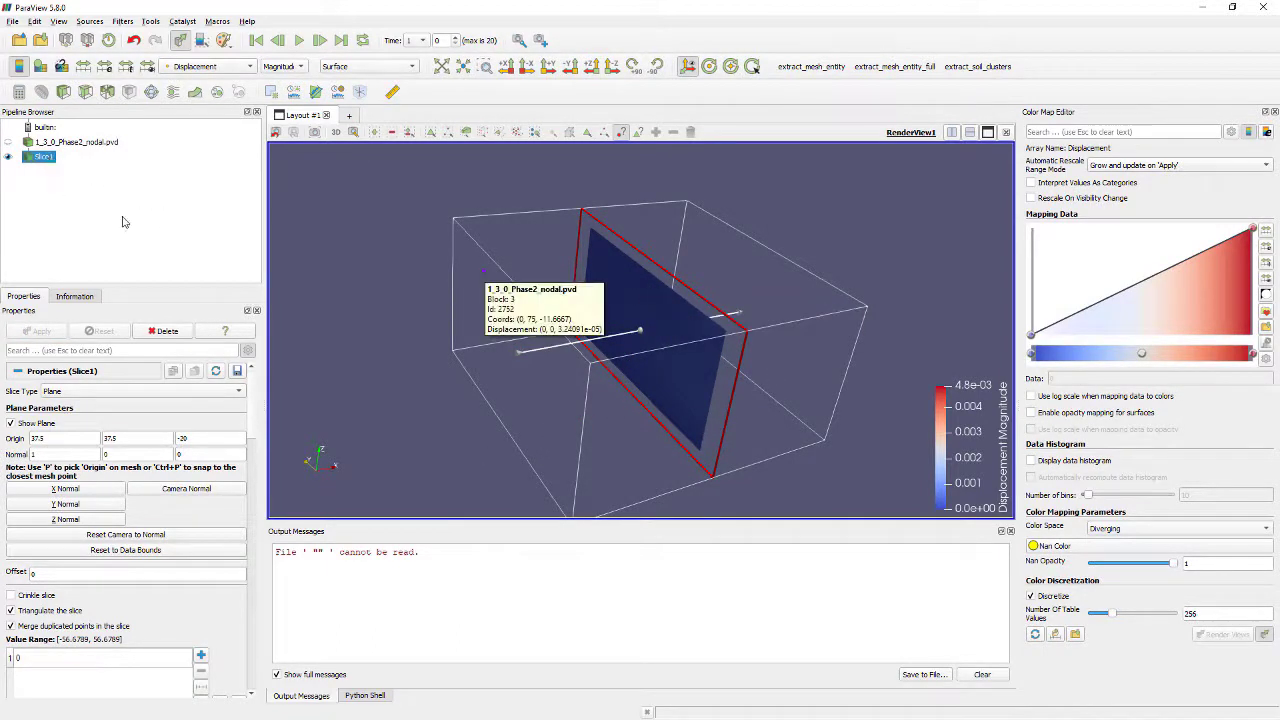
{"action": "left_click_drag", "start_coordinate": [733, 321], "coordinate": [641, 342]}
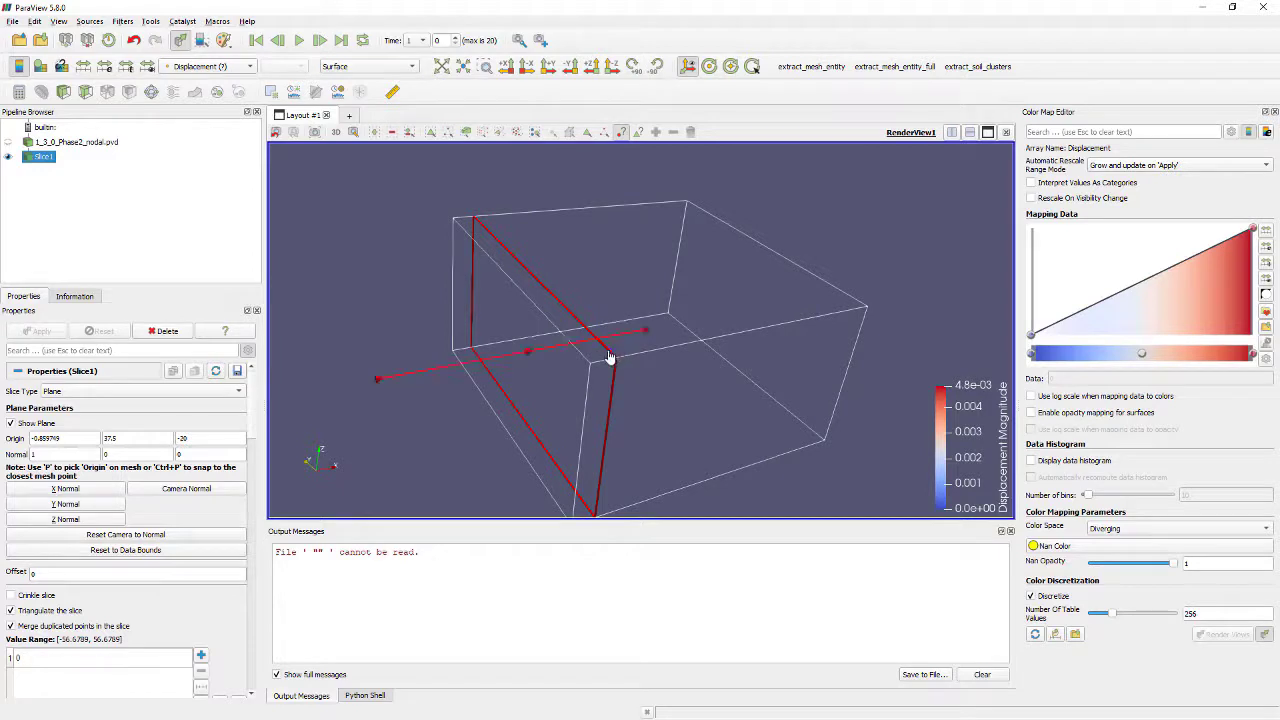
{"action": "left_click_drag", "start_coordinate": [614, 359], "coordinate": [694, 351]}
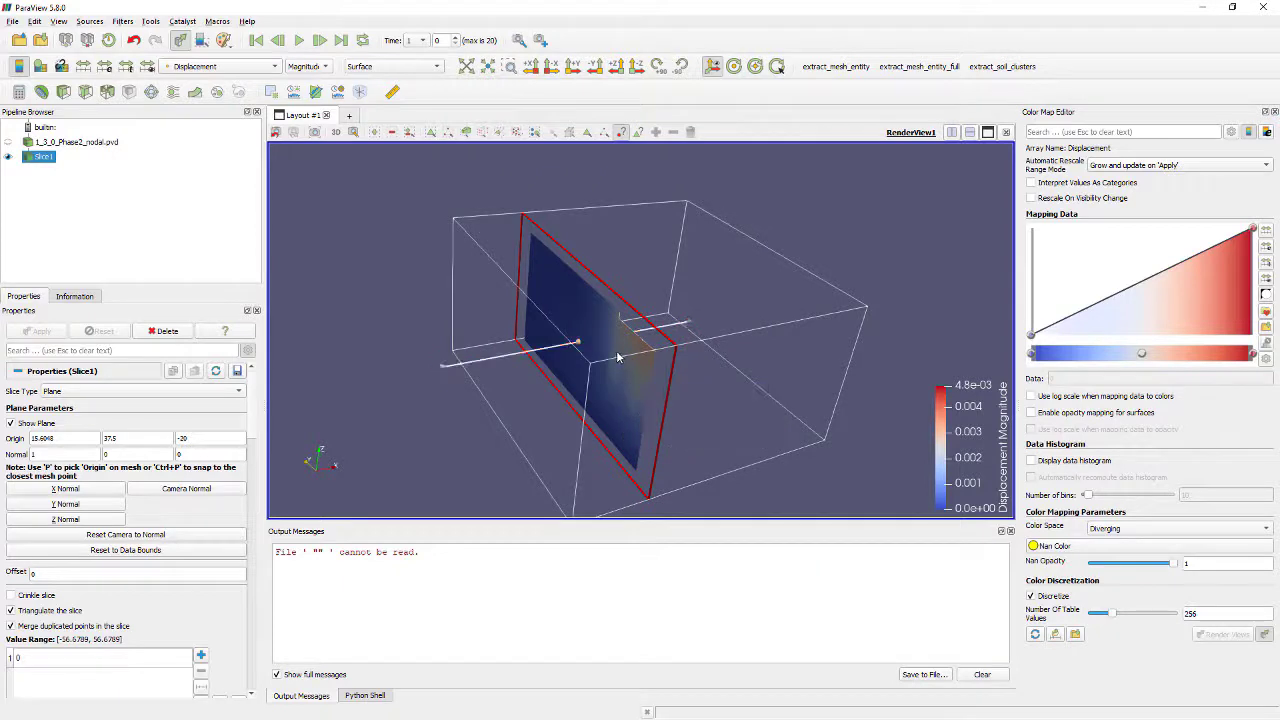
{"action": "mouse_move", "coordinate": [617, 356]}
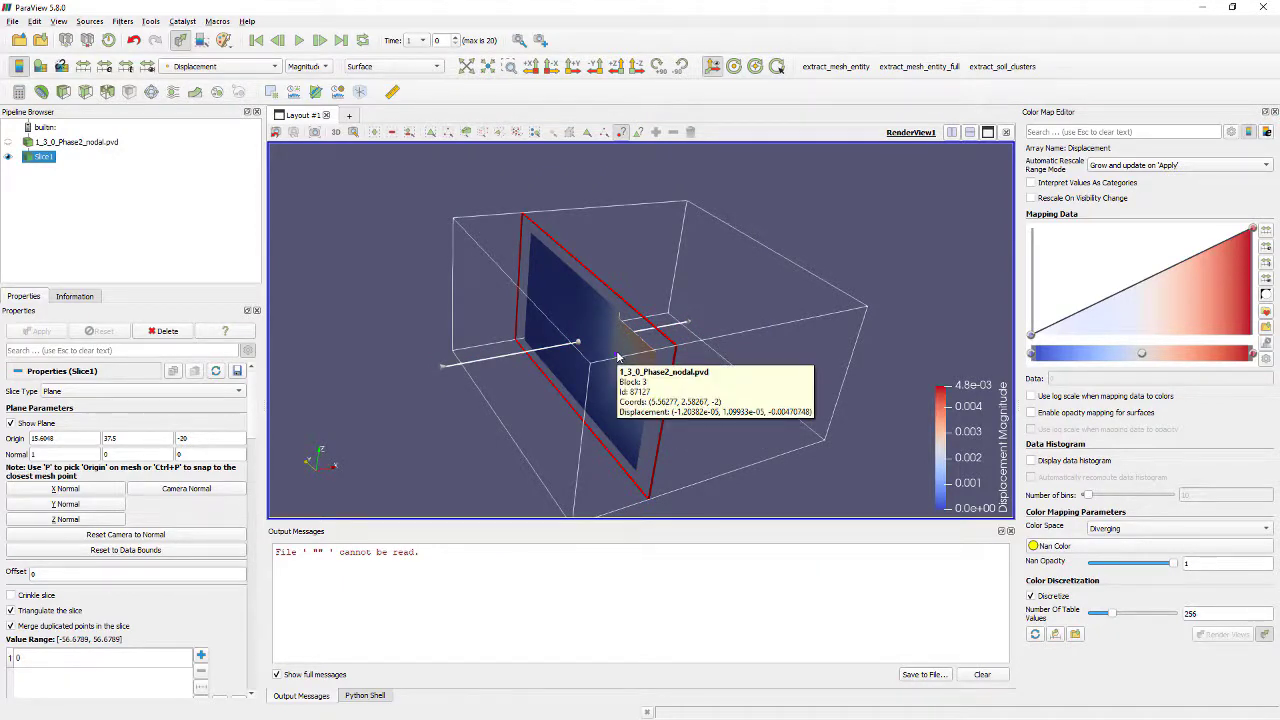
Hide the slice and show the full 1_3_0_Phase2_nodal.pvd dataset again
{"action": "left_click", "coordinate": [9, 158]}
{"action": "left_click", "coordinate": [60, 142]}
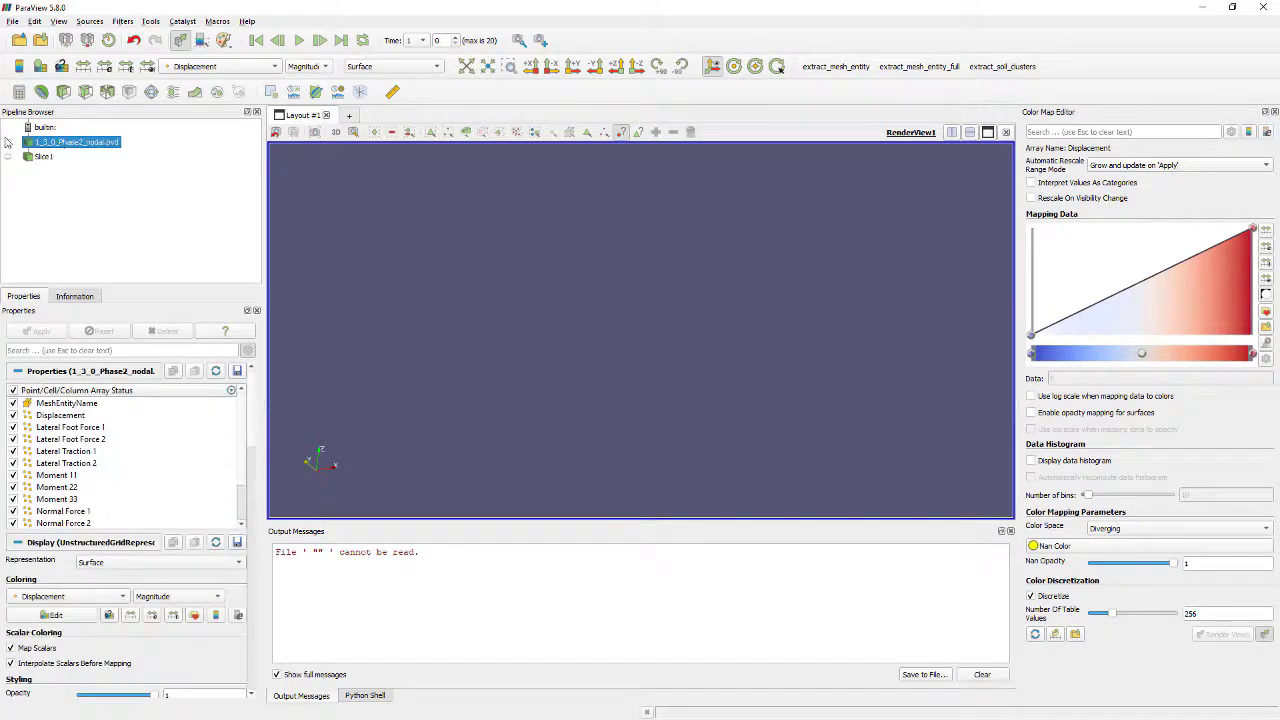
{"action": "left_click", "coordinate": [8, 143]}
Select the block containing the recessed foundation with block selection and extract it with Extract Selection
{"action": "mouse_move", "coordinate": [597, 410]}
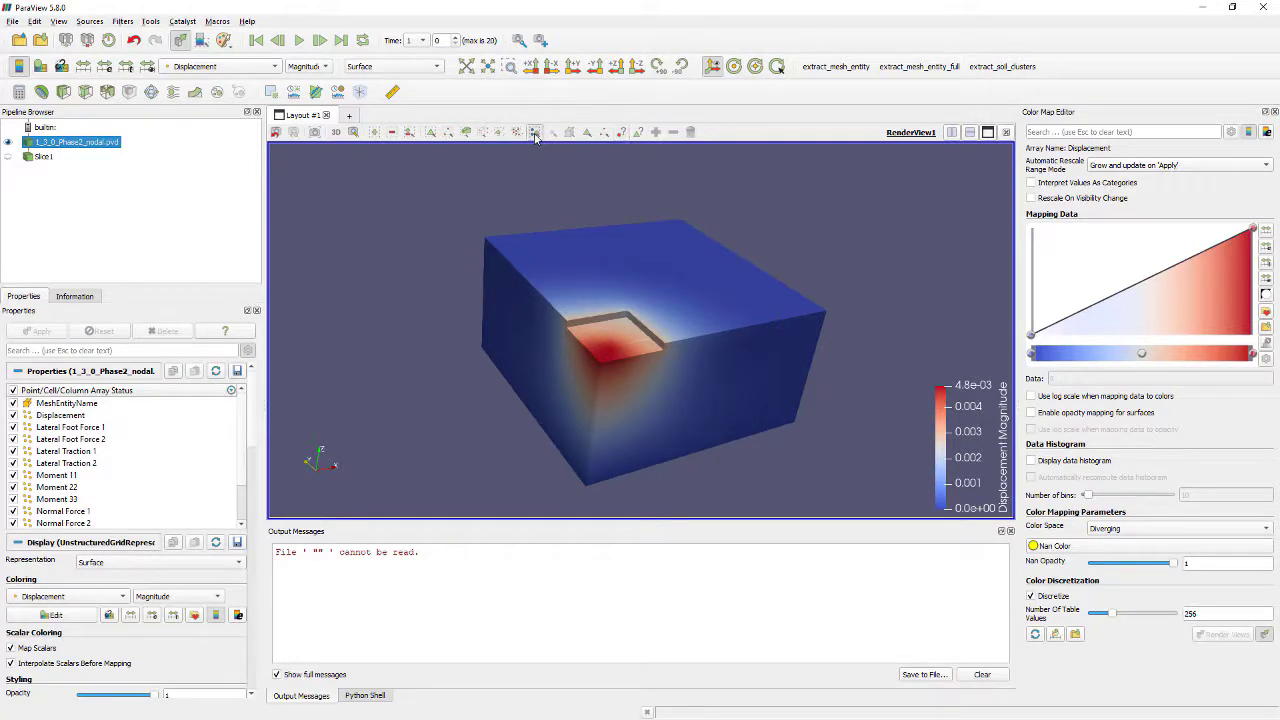
{"action": "scroll", "coordinate": [602, 343], "scroll_direction": "up", "scroll_amount": 10}
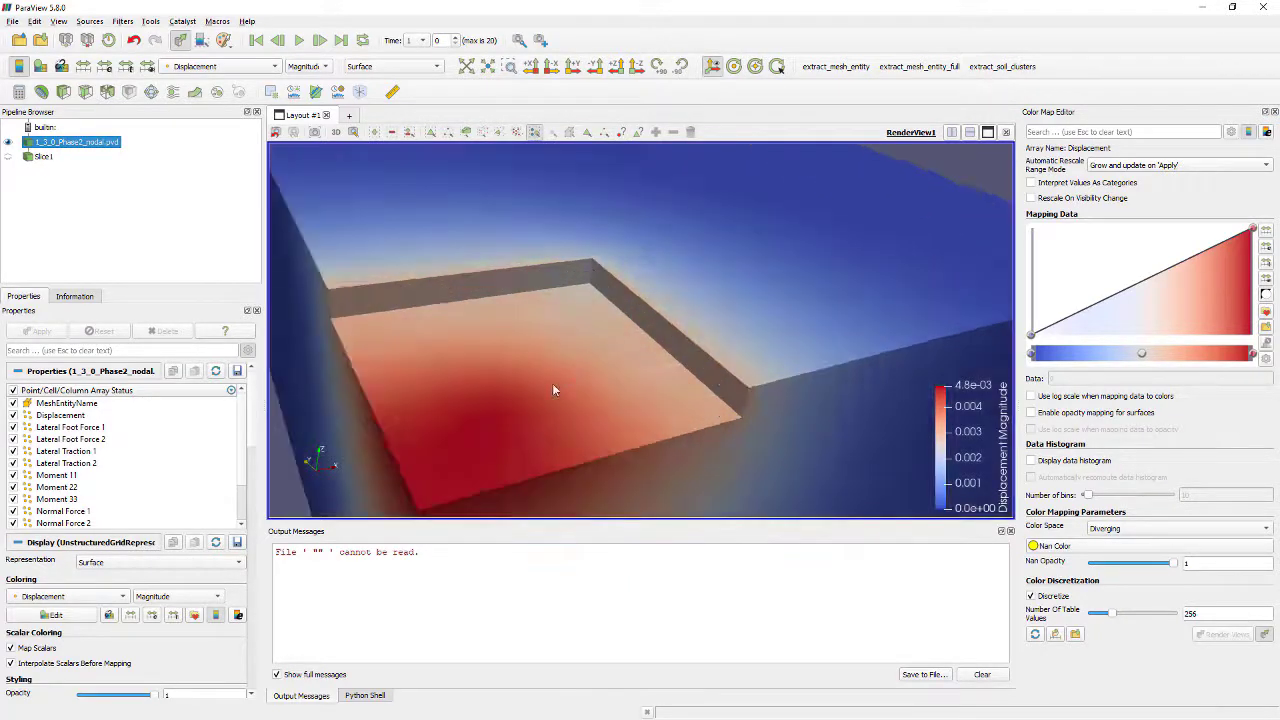
{"action": "left_click", "coordinate": [403, 424]}
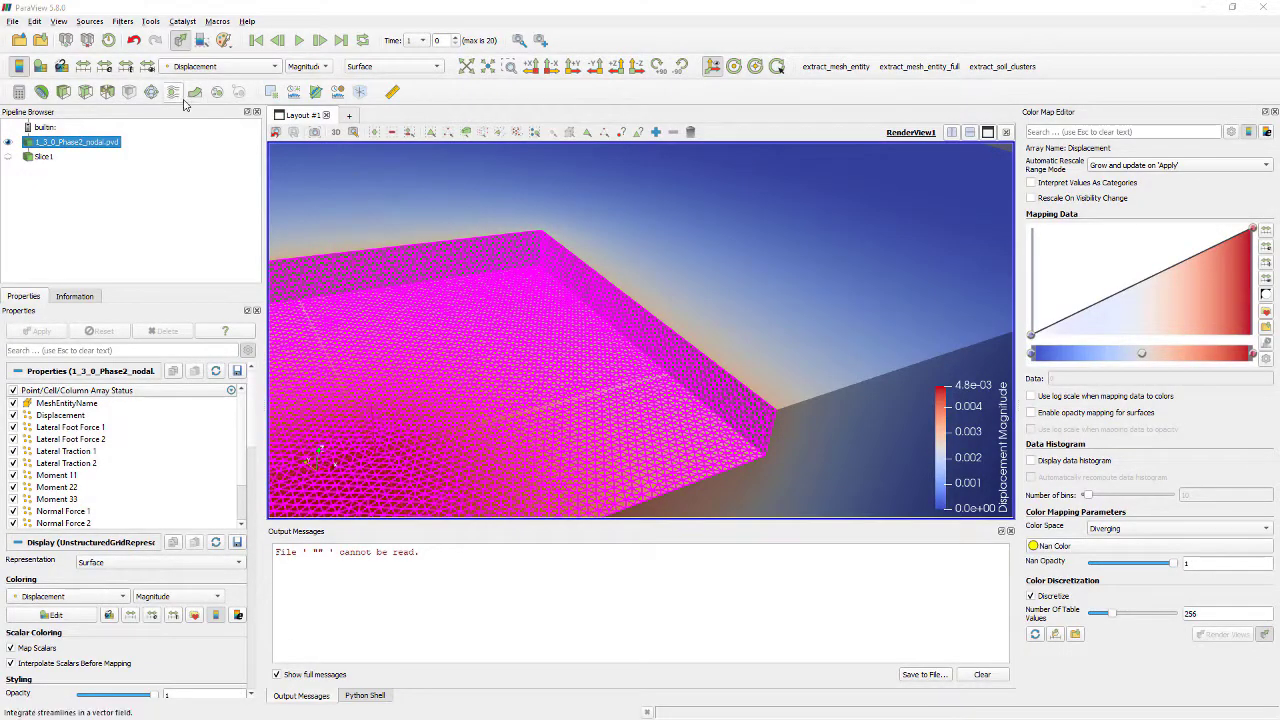
{"action": "left_click", "coordinate": [270, 92]}
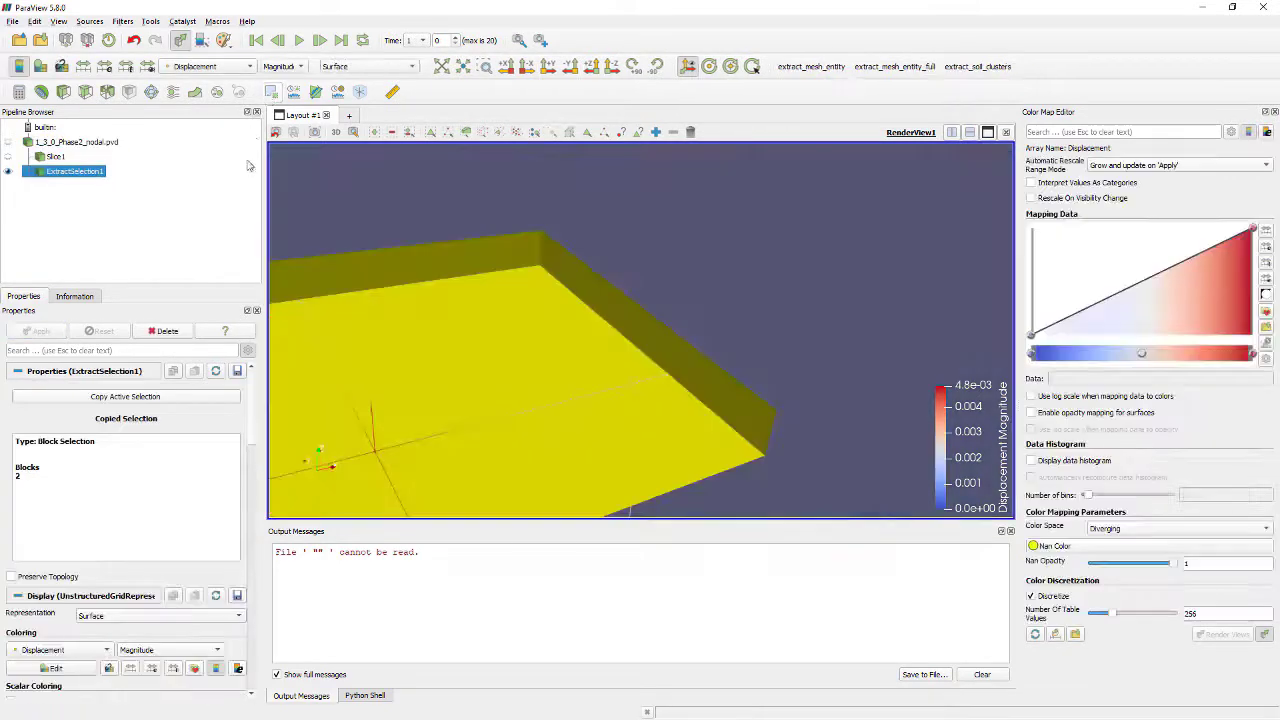
Set the Nan Opacity of the Displacement color map to 0 and examine the extracted foundation and its piles from several angles
{"action": "scroll", "coordinate": [558, 438], "scroll_direction": "down", "scroll_amount": 5}
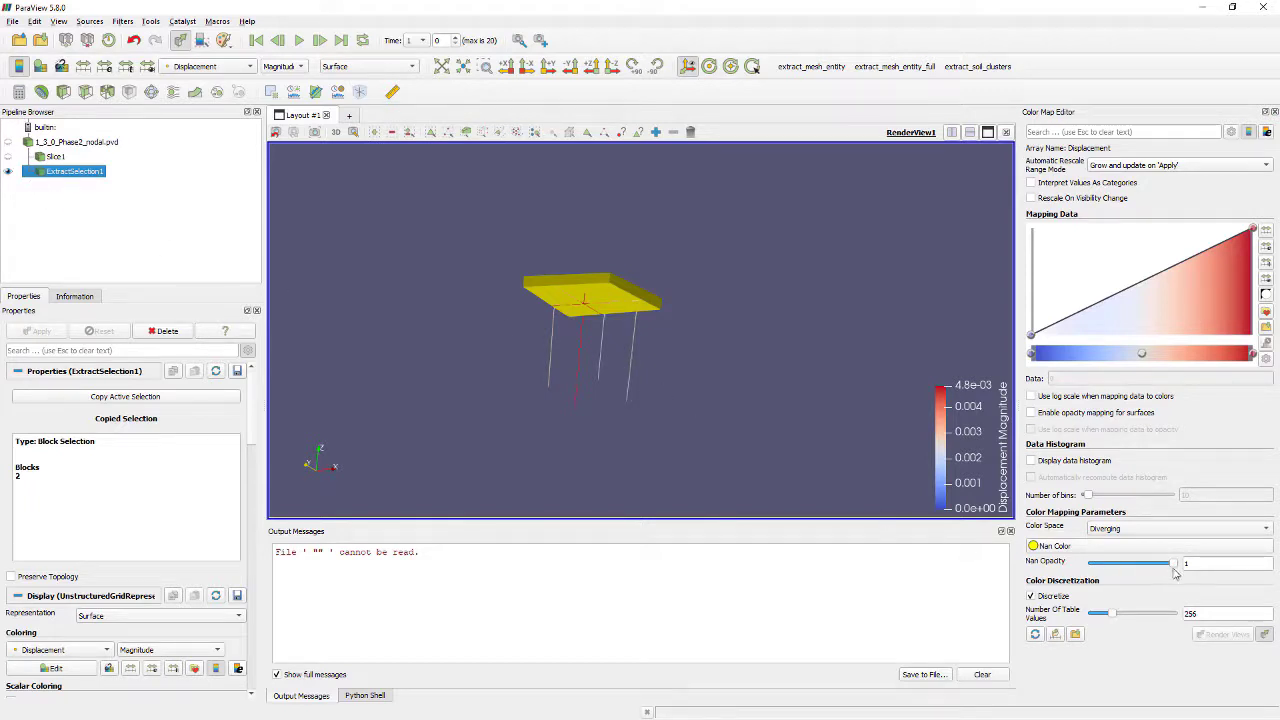
{"action": "left_click_drag", "start_coordinate": [1178, 567], "coordinate": [1092, 563]}
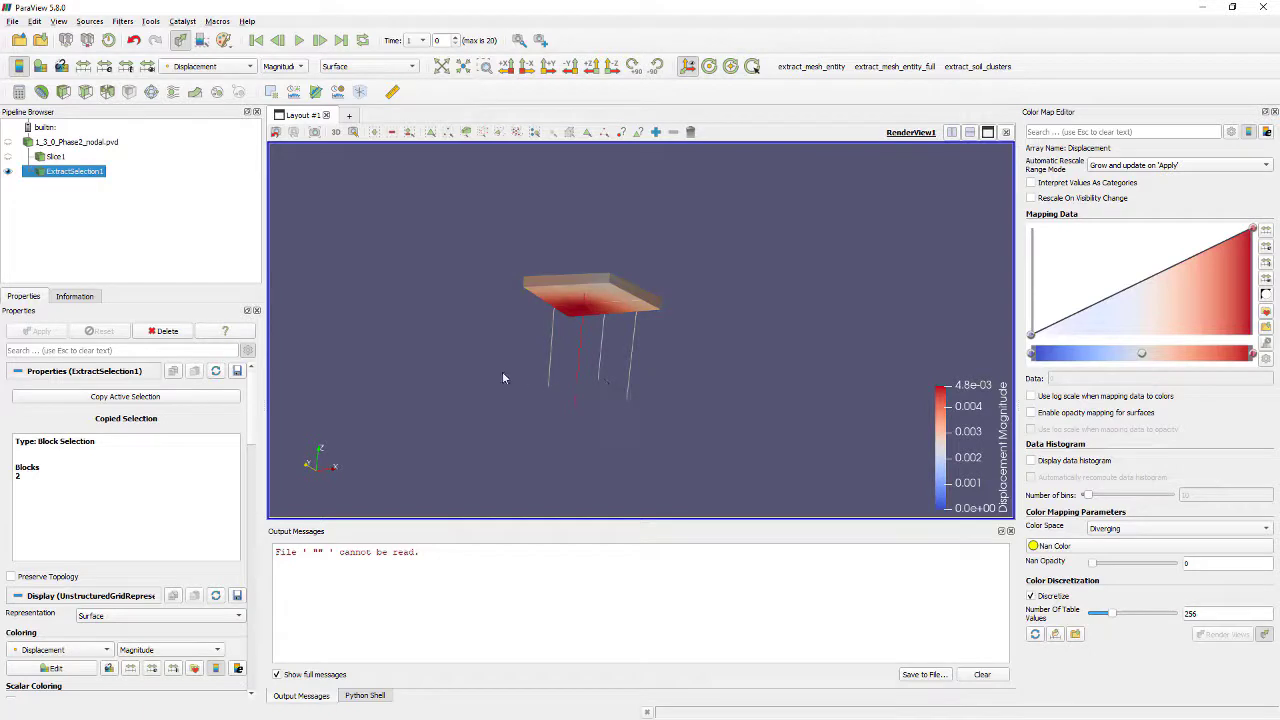
{"action": "mouse_move", "coordinate": [503, 374]}
{"action": "left_mouse_down"}
{"action": "mouse_move", "coordinate": [502, 389]}
{"action": "mouse_move", "coordinate": [504, 369]}
{"action": "left_mouse_up"}
{"action": "scroll", "coordinate": [553, 327], "scroll_direction": "up", "scroll_amount": 3}
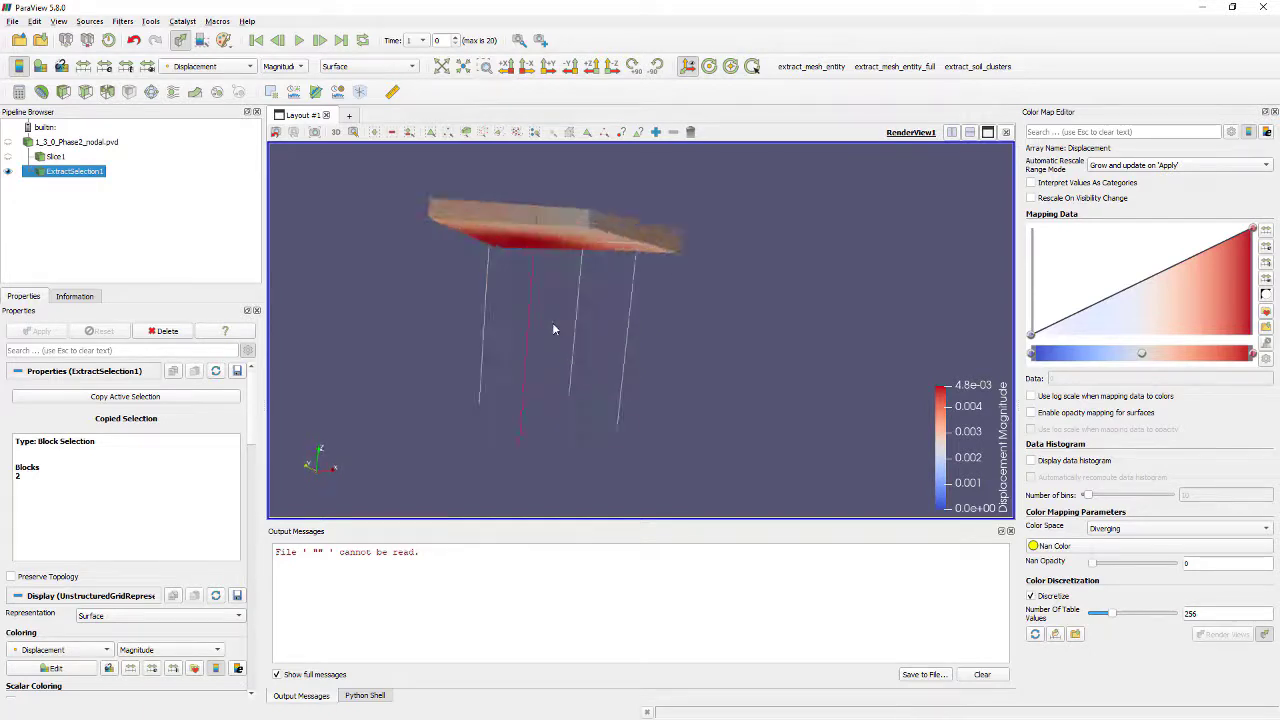
{"action": "left_click_drag", "start_coordinate": [553, 329], "coordinate": [565, 384]}
{"action": "scroll", "coordinate": [547, 382], "scroll_direction": "up", "scroll_amount": 3}
{"action": "scroll", "coordinate": [560, 367], "scroll_direction": "down", "scroll_amount": 3}
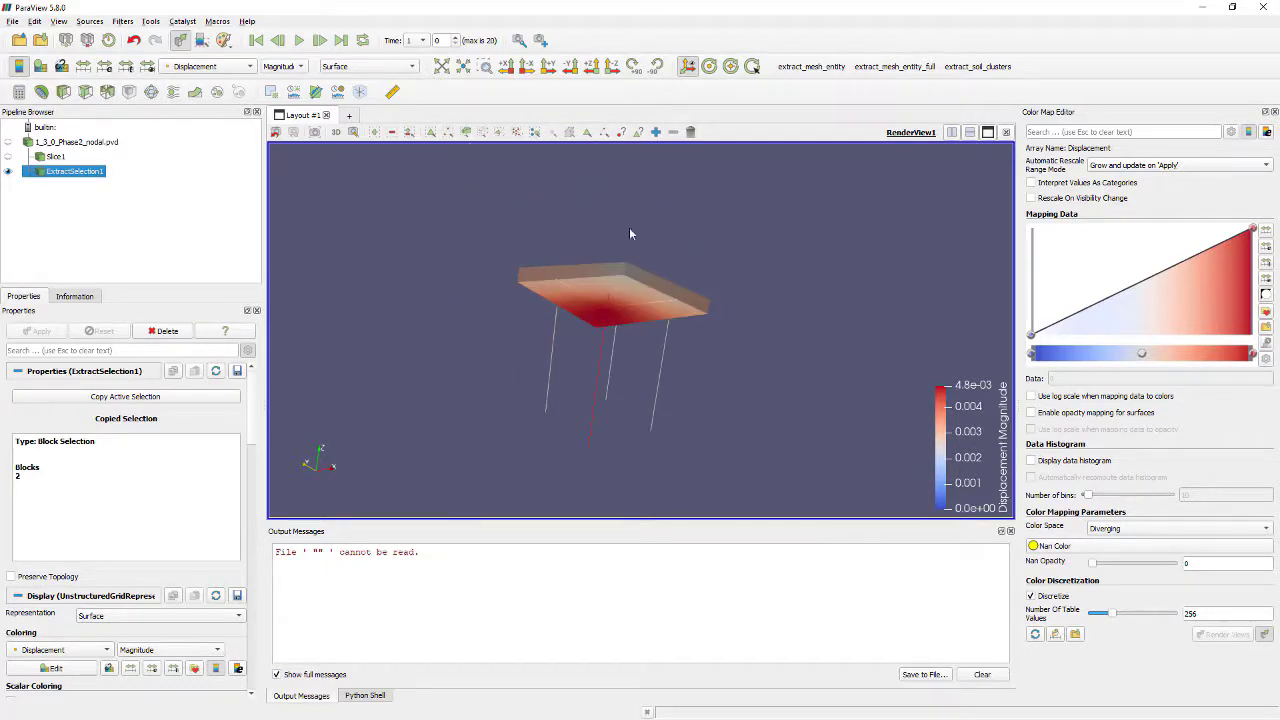
{"action": "left_click_drag", "start_coordinate": [629, 234], "coordinate": [648, 391]}
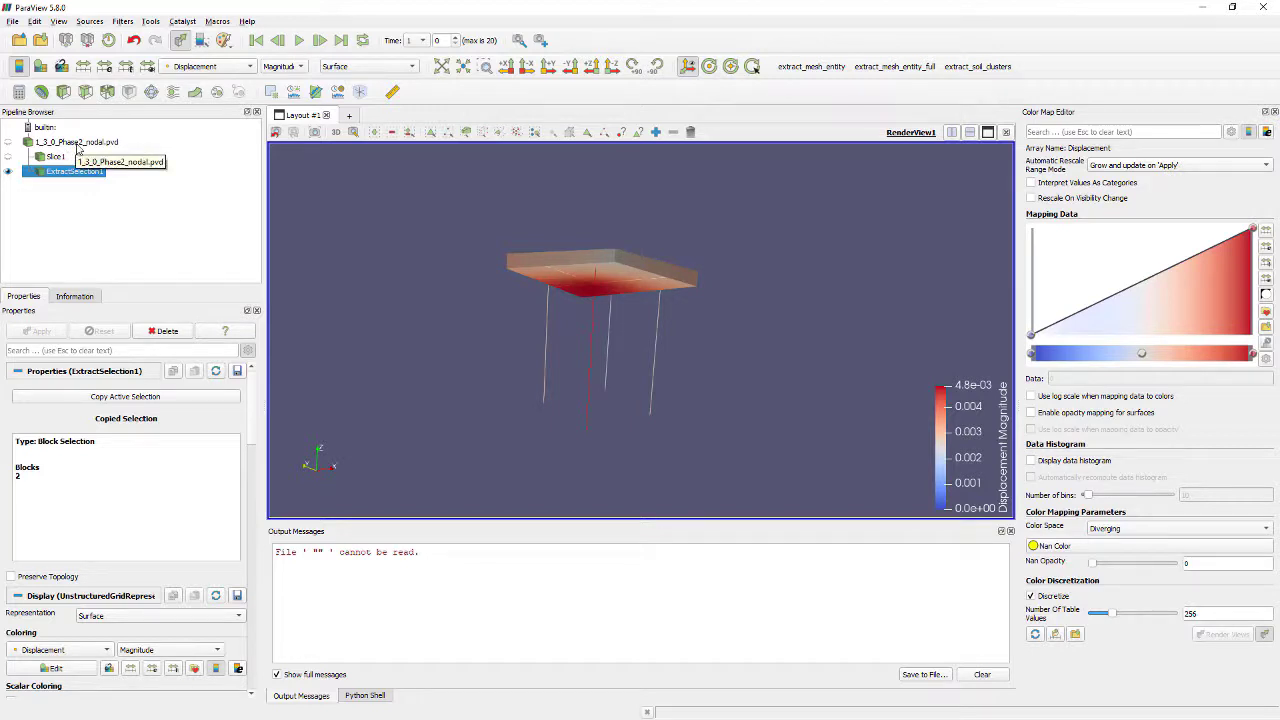
Hide the extracted foundation, show the full 1_3_0_Phase2_nodal.pvd dataset again and clear its block selection
{"action": "left_click_drag", "start_coordinate": [580, 363], "coordinate": [810, 469]}
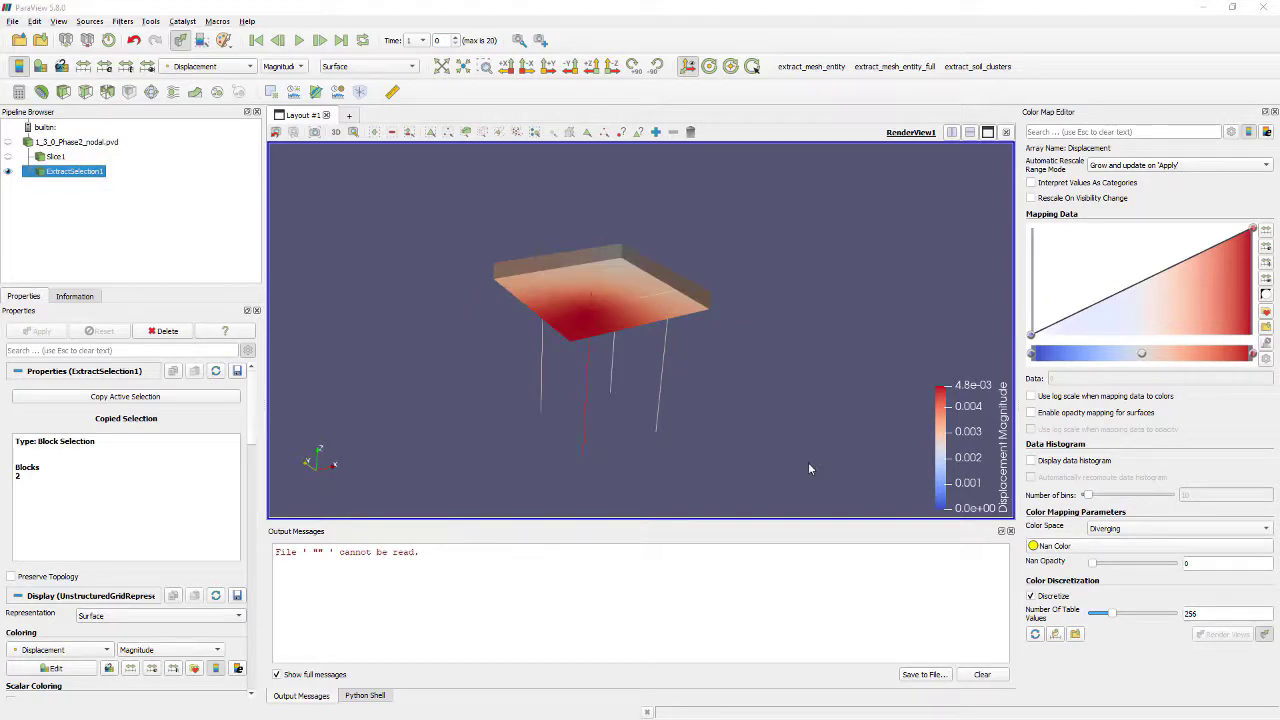
{"action": "left_click", "coordinate": [8, 171]}
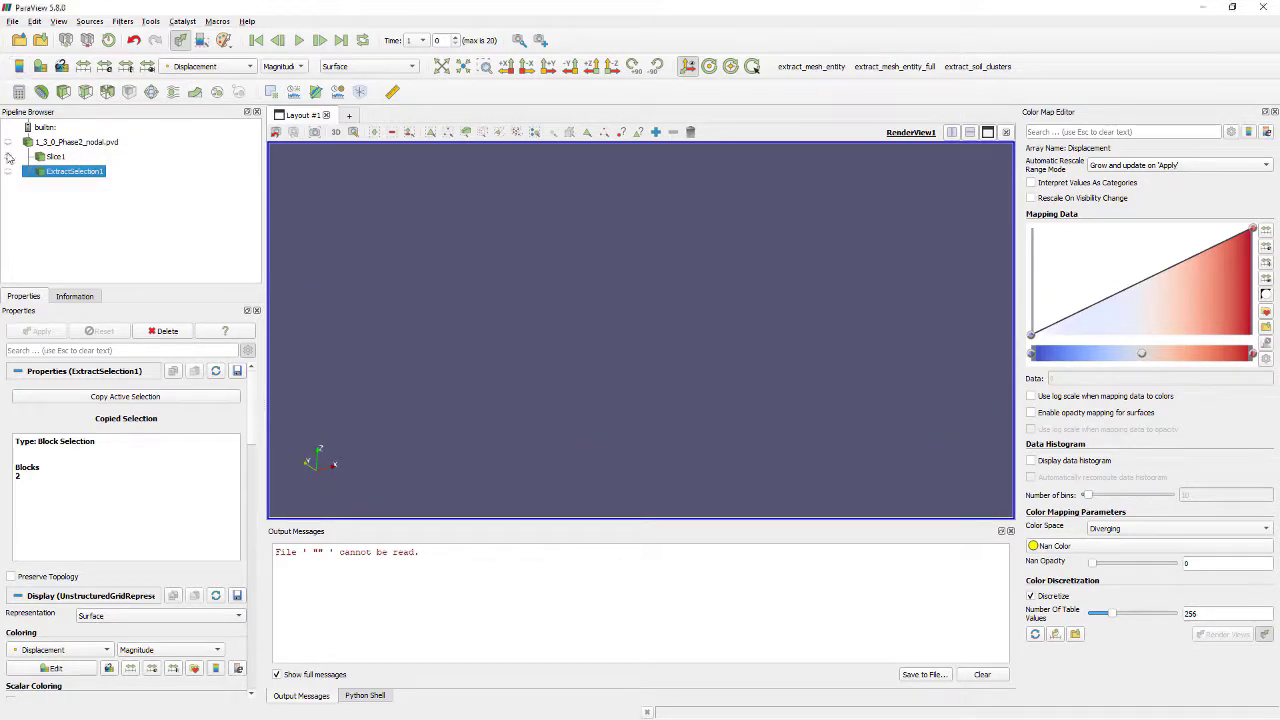
{"action": "left_click", "coordinate": [8, 143]}
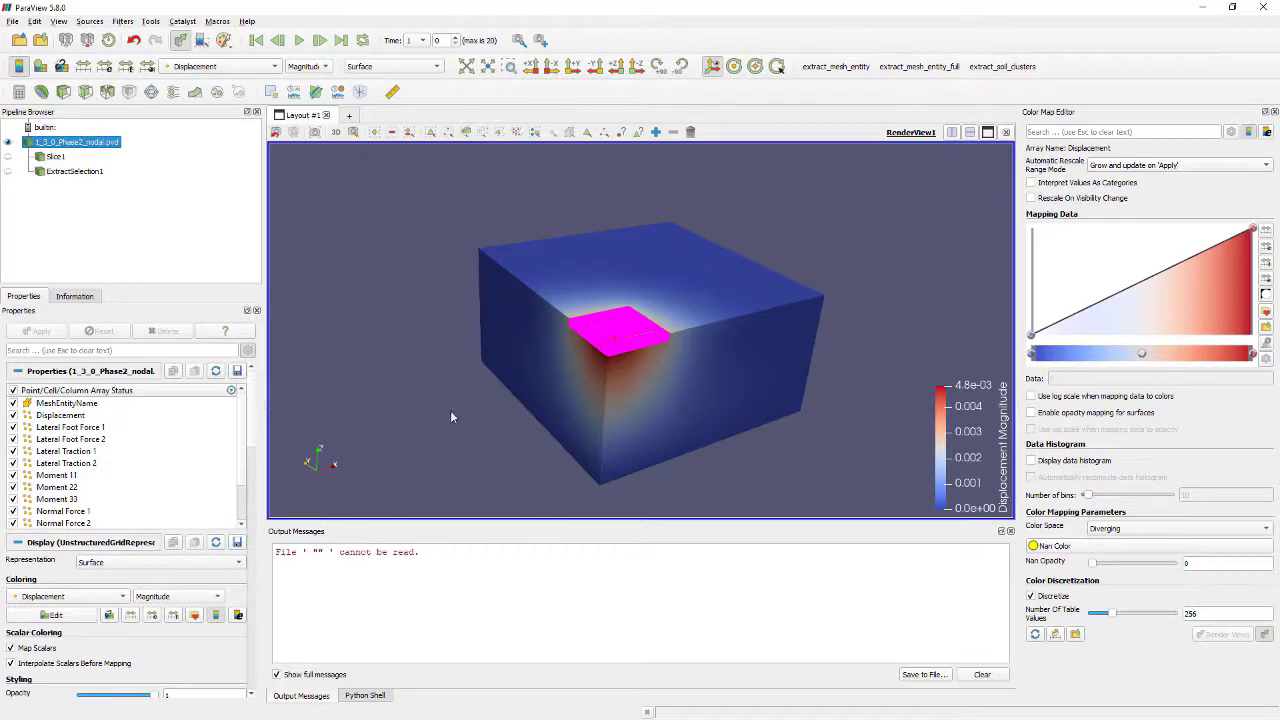
{"action": "left_click", "coordinate": [692, 134]}
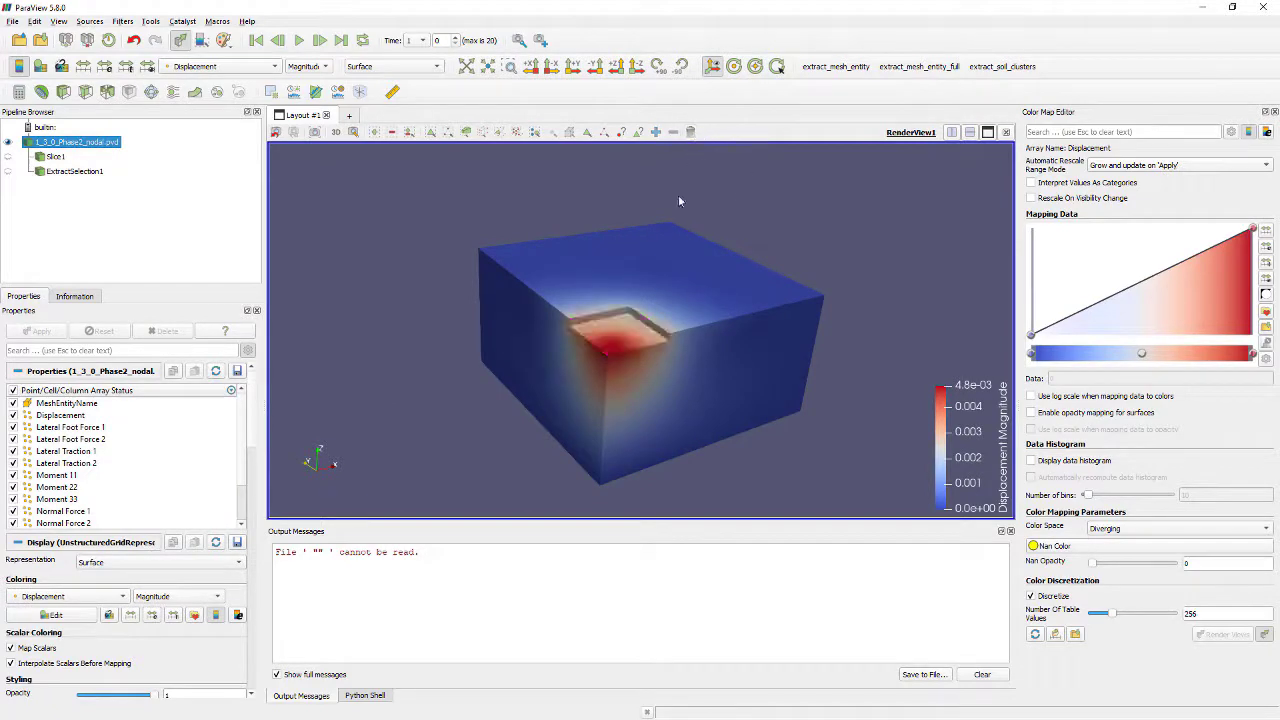
{"action": "left_click_drag", "start_coordinate": [545, 475], "coordinate": [546, 472]}
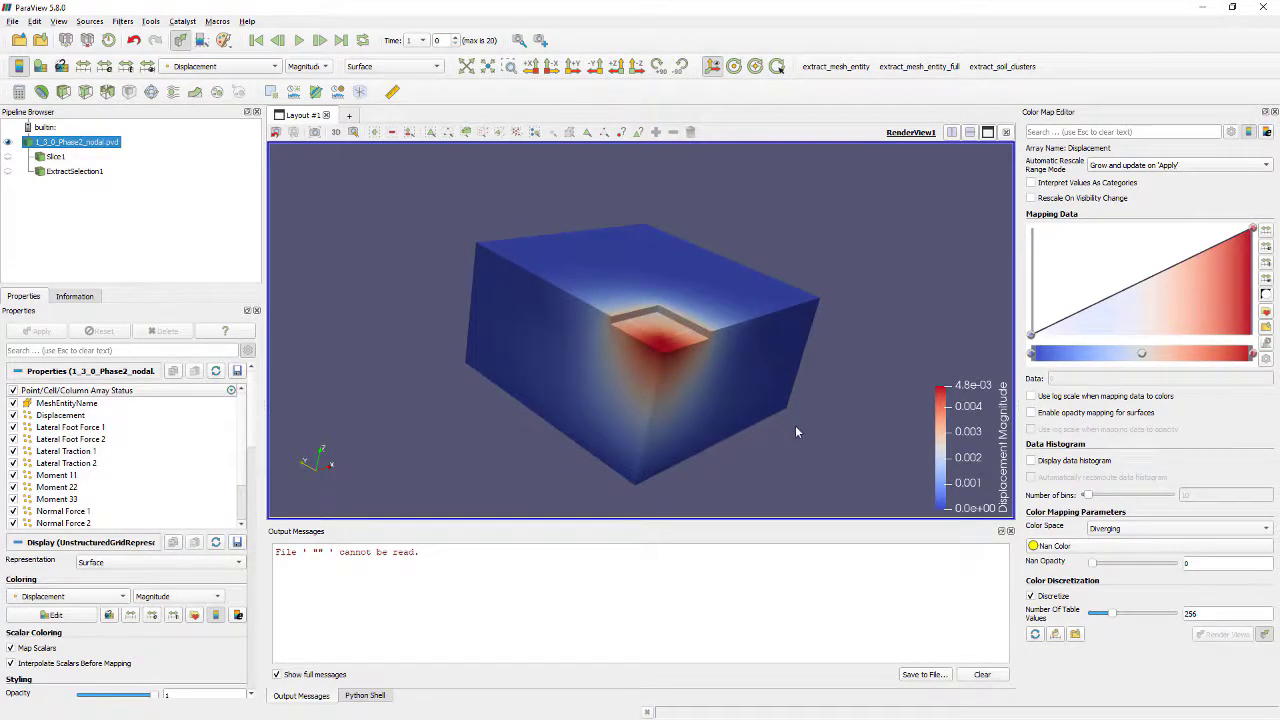
{"action": "left_click_drag", "start_coordinate": [796, 426], "coordinate": [783, 420]}
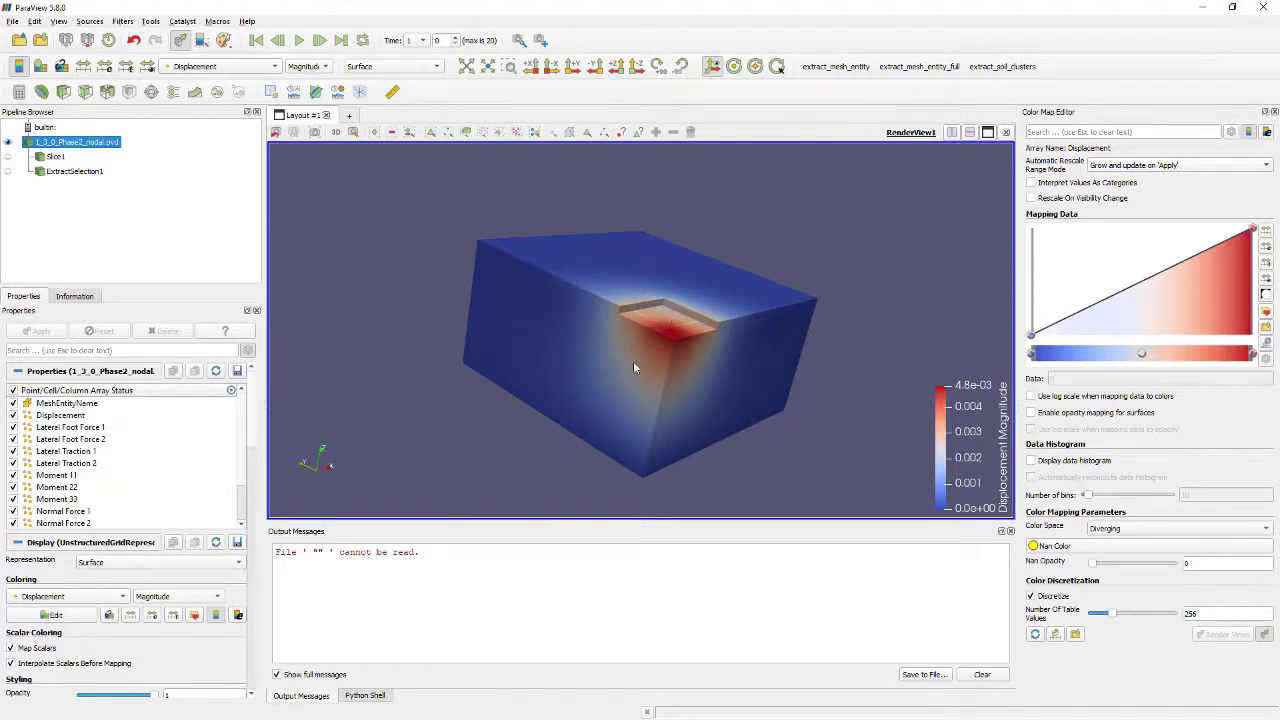
Warp the full dataset by the Displacement vector with a scale factor of 50, advance to time 2 and rescale the colors to the data range
{"action": "left_click", "coordinate": [196, 93]}
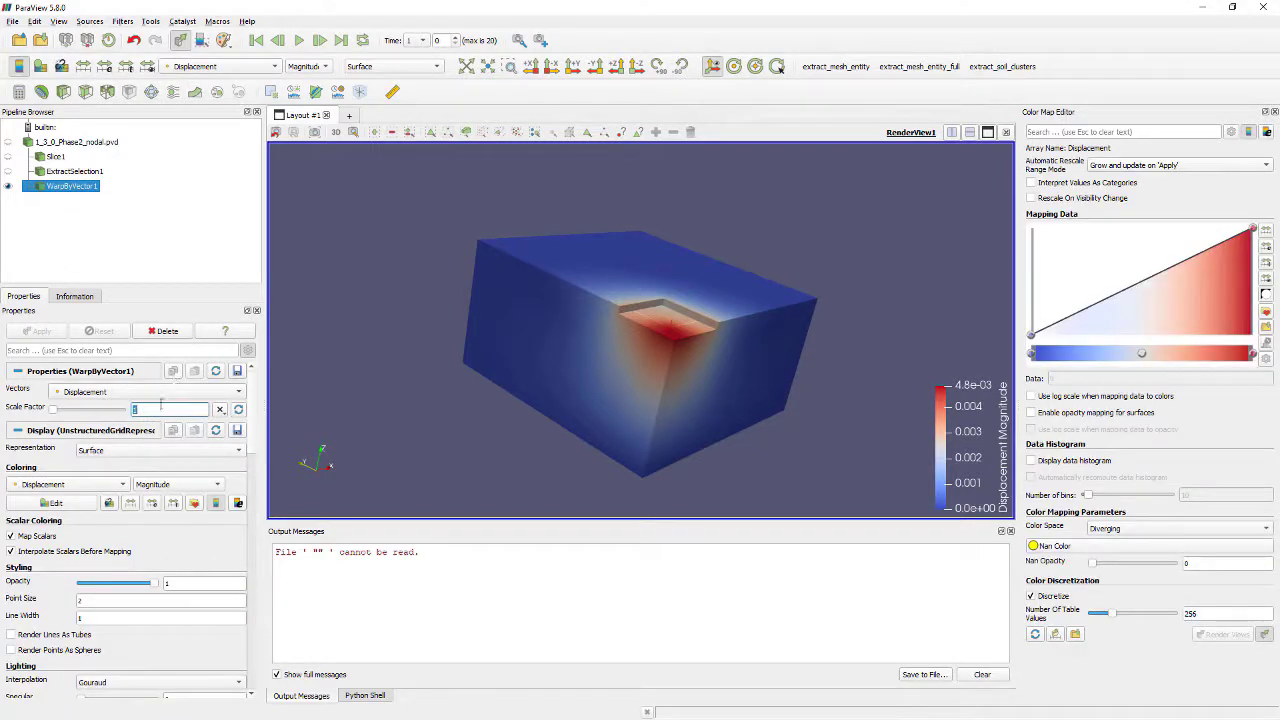
{"action": "type", "text": "50"}
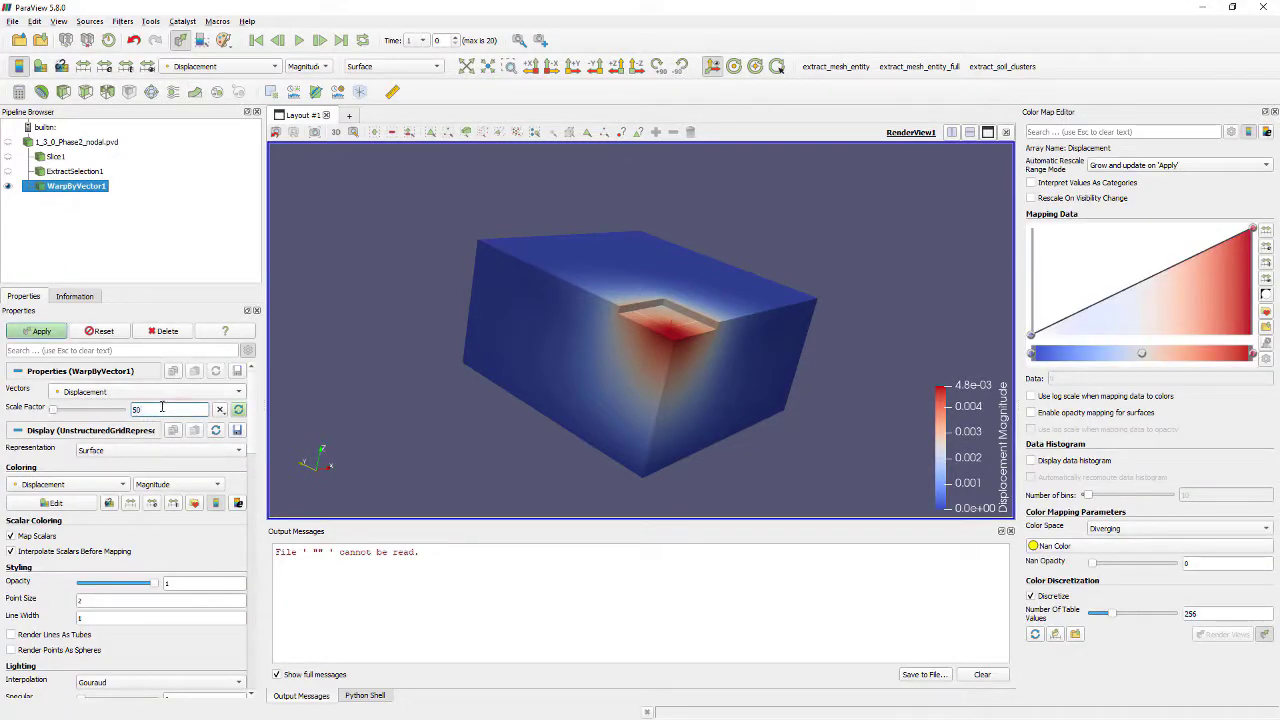
{"action": "left_click", "coordinate": [319, 42]}
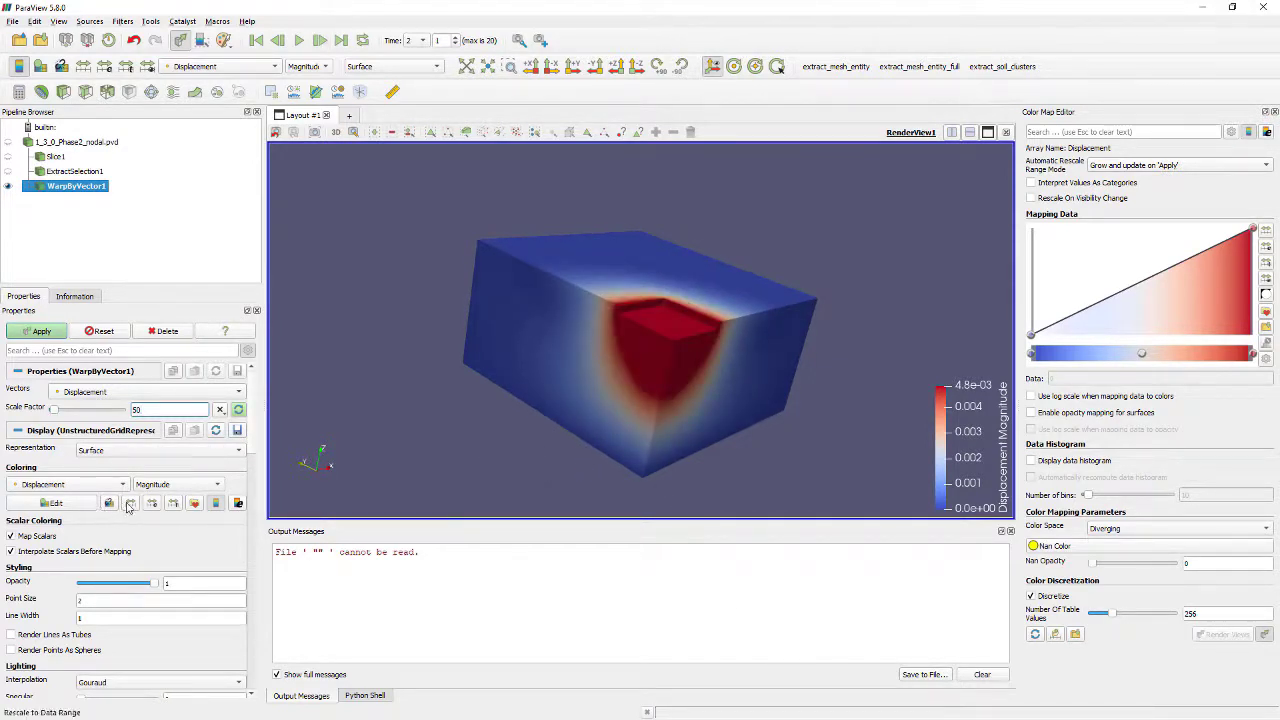
{"action": "key", "text": "Return"}
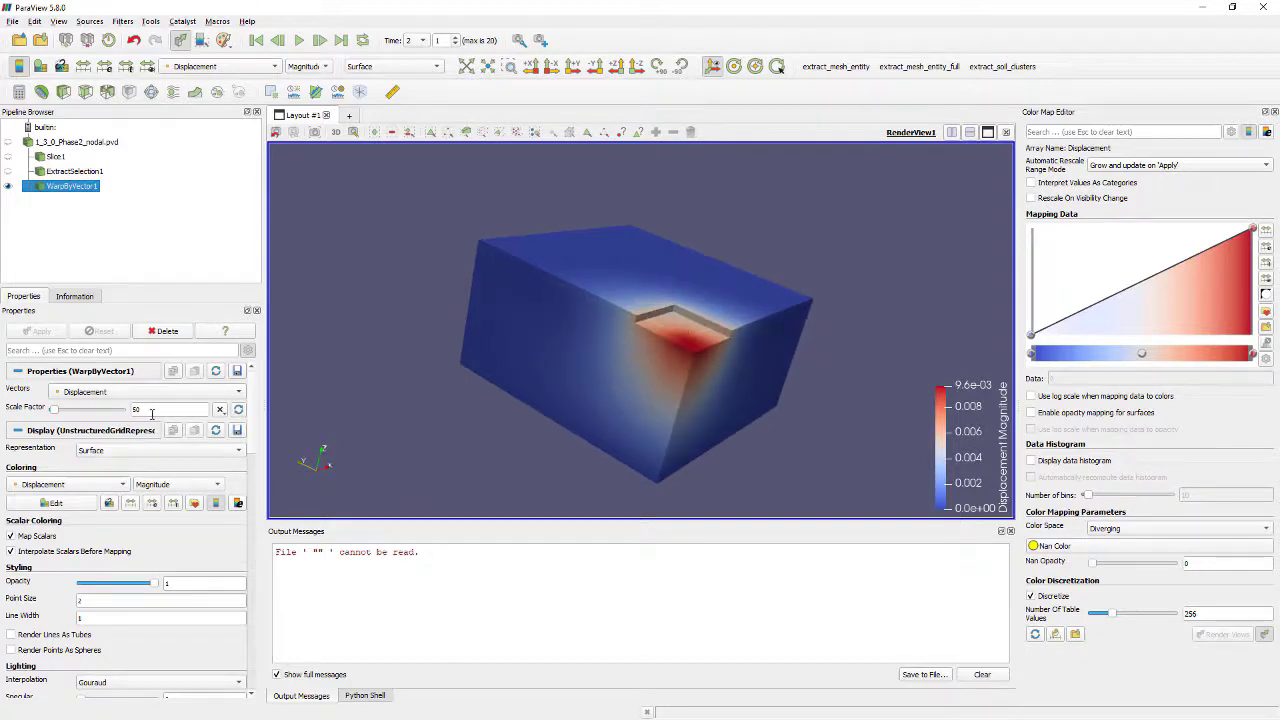
{"action": "left_click_drag", "start_coordinate": [681, 472], "coordinate": [688, 464]}
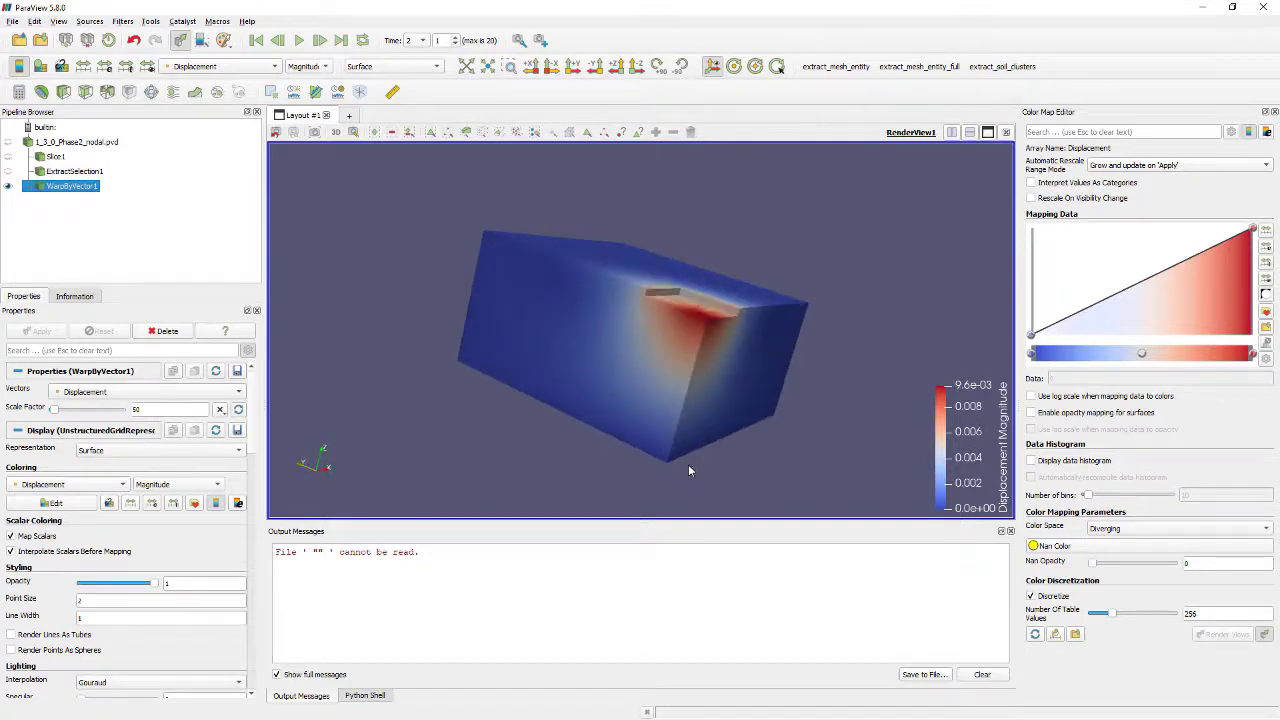
Rescale the Displacement colors at the last time step, 21, and play the warped model's animation in a loop
{"action": "left_click", "coordinate": [341, 40]}
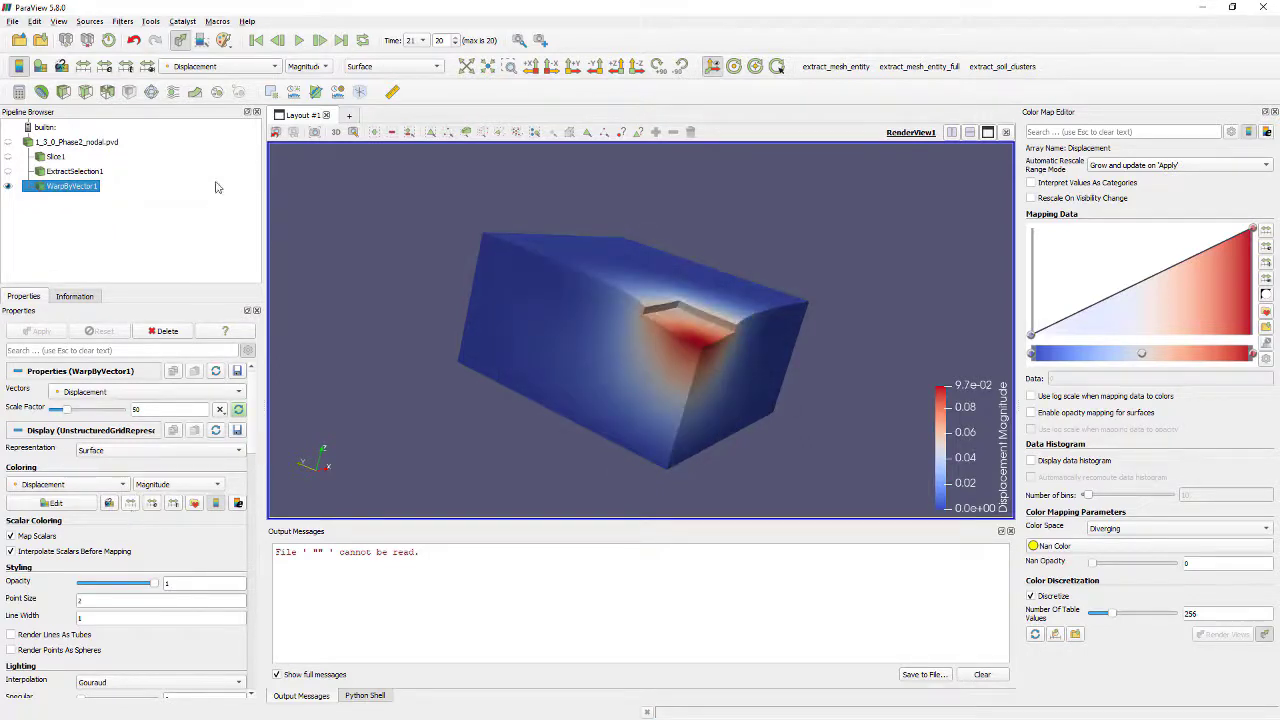
{"action": "left_click", "coordinate": [303, 42]}
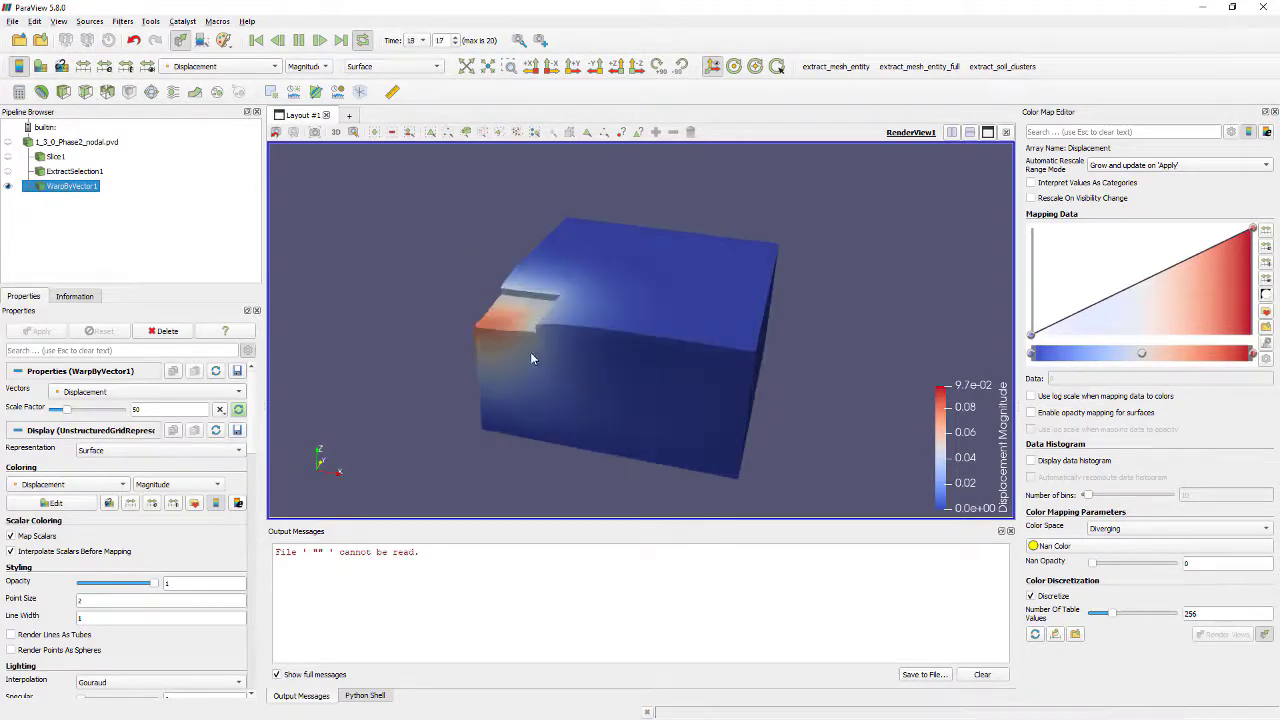
{"action": "left_click_drag", "start_coordinate": [515, 338], "coordinate": [671, 380]}
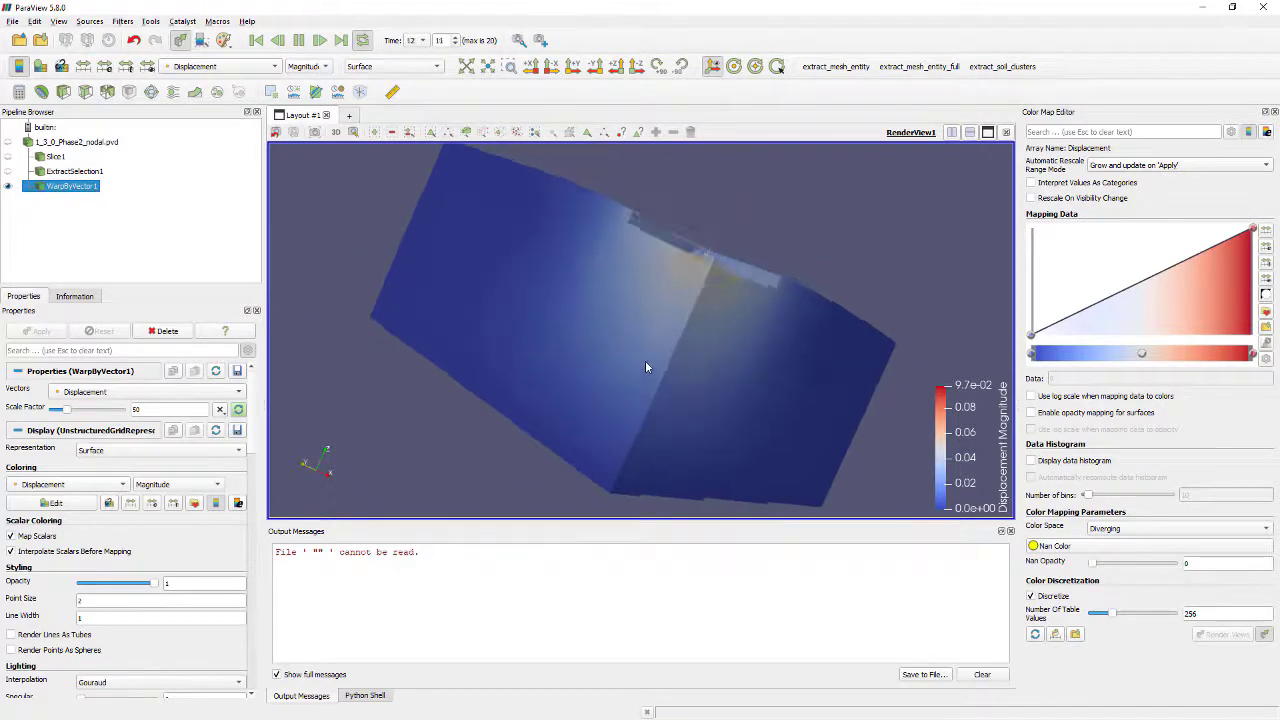